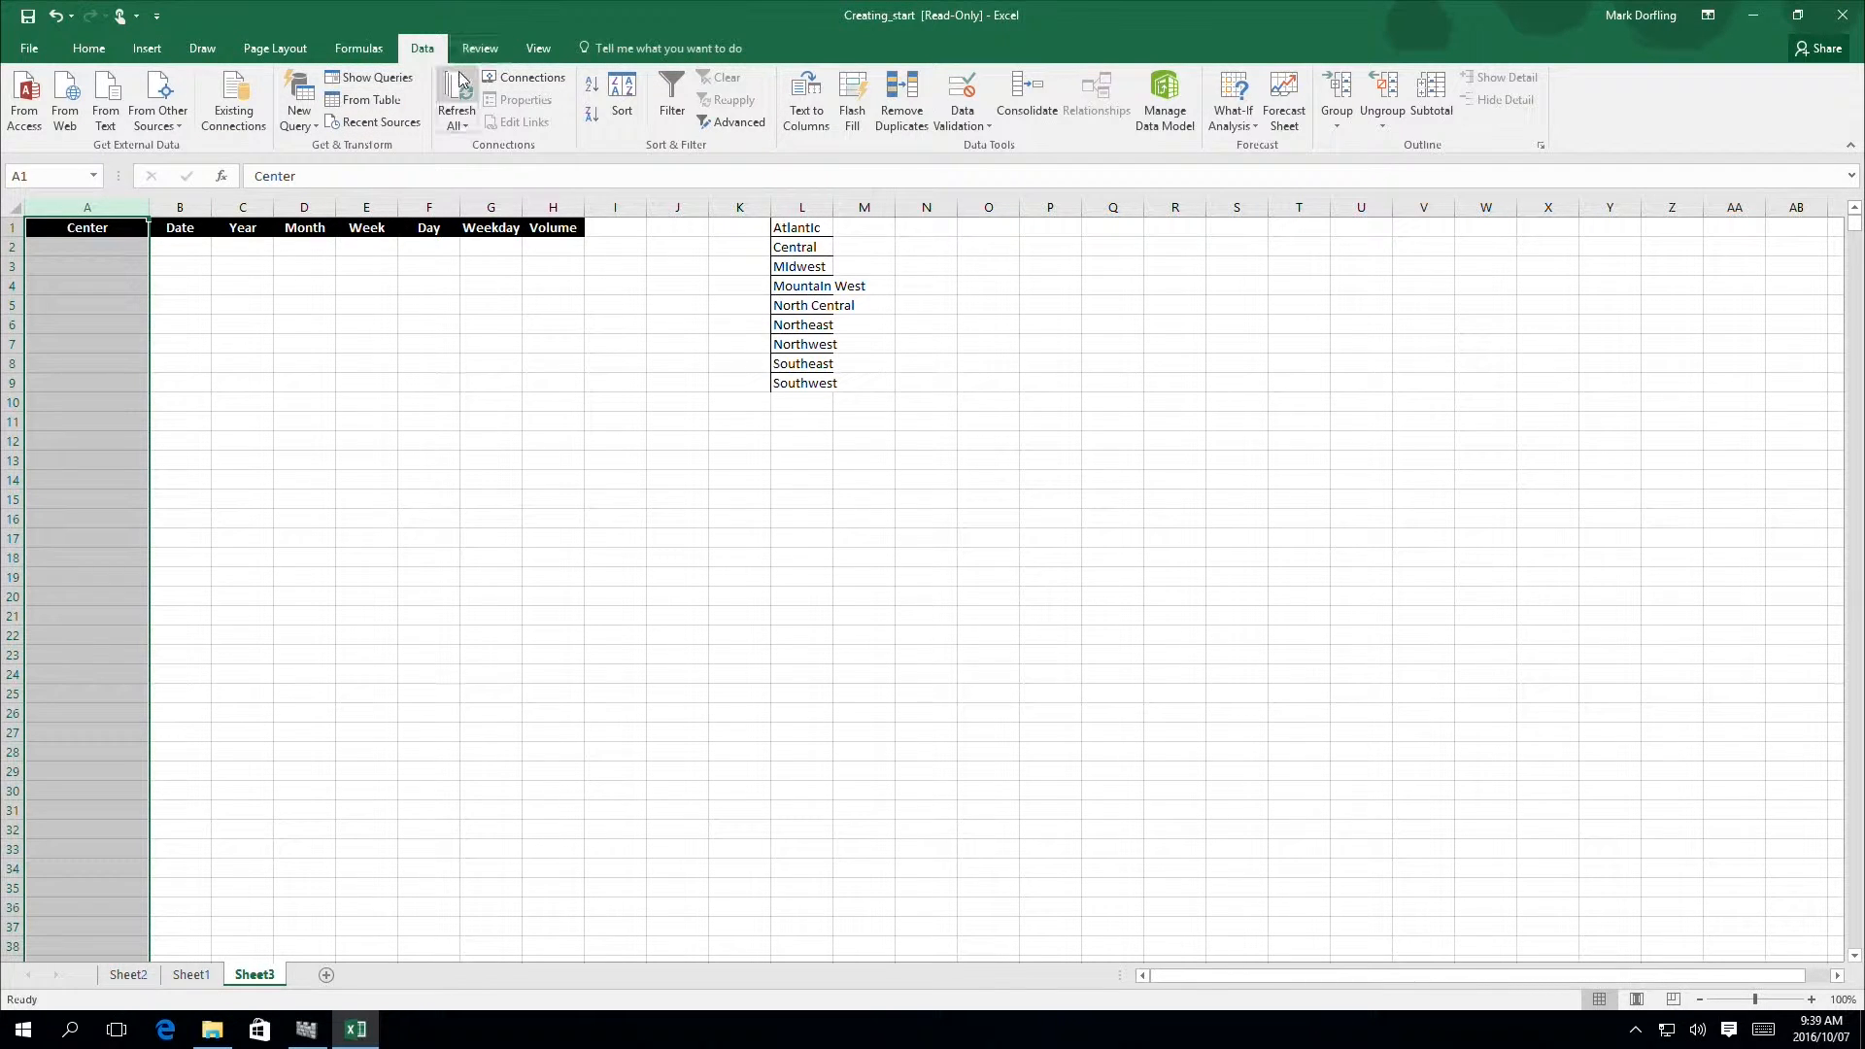
Step: Add a data validation rule to the Center column that allows a list sourced from cells L1:L9
{"action": "left_click", "coordinate": [967, 113]}
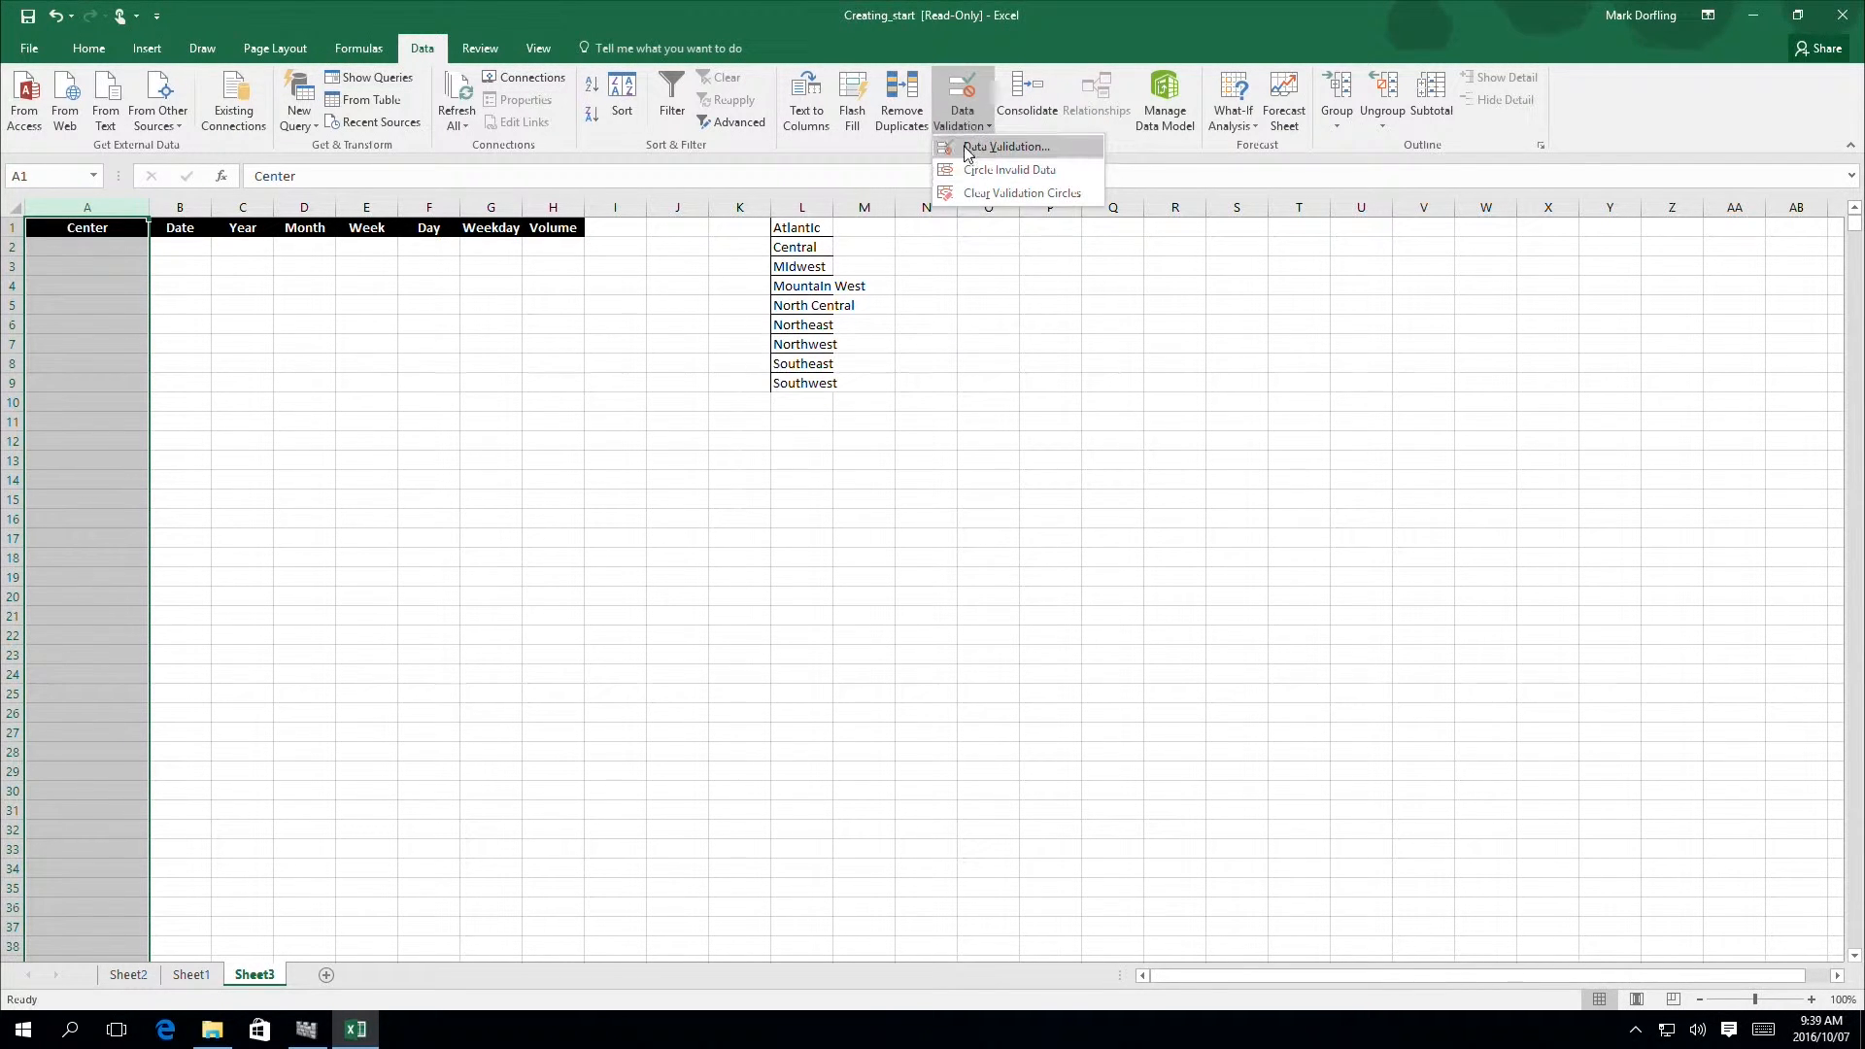
{"action": "left_click", "coordinate": [971, 146]}
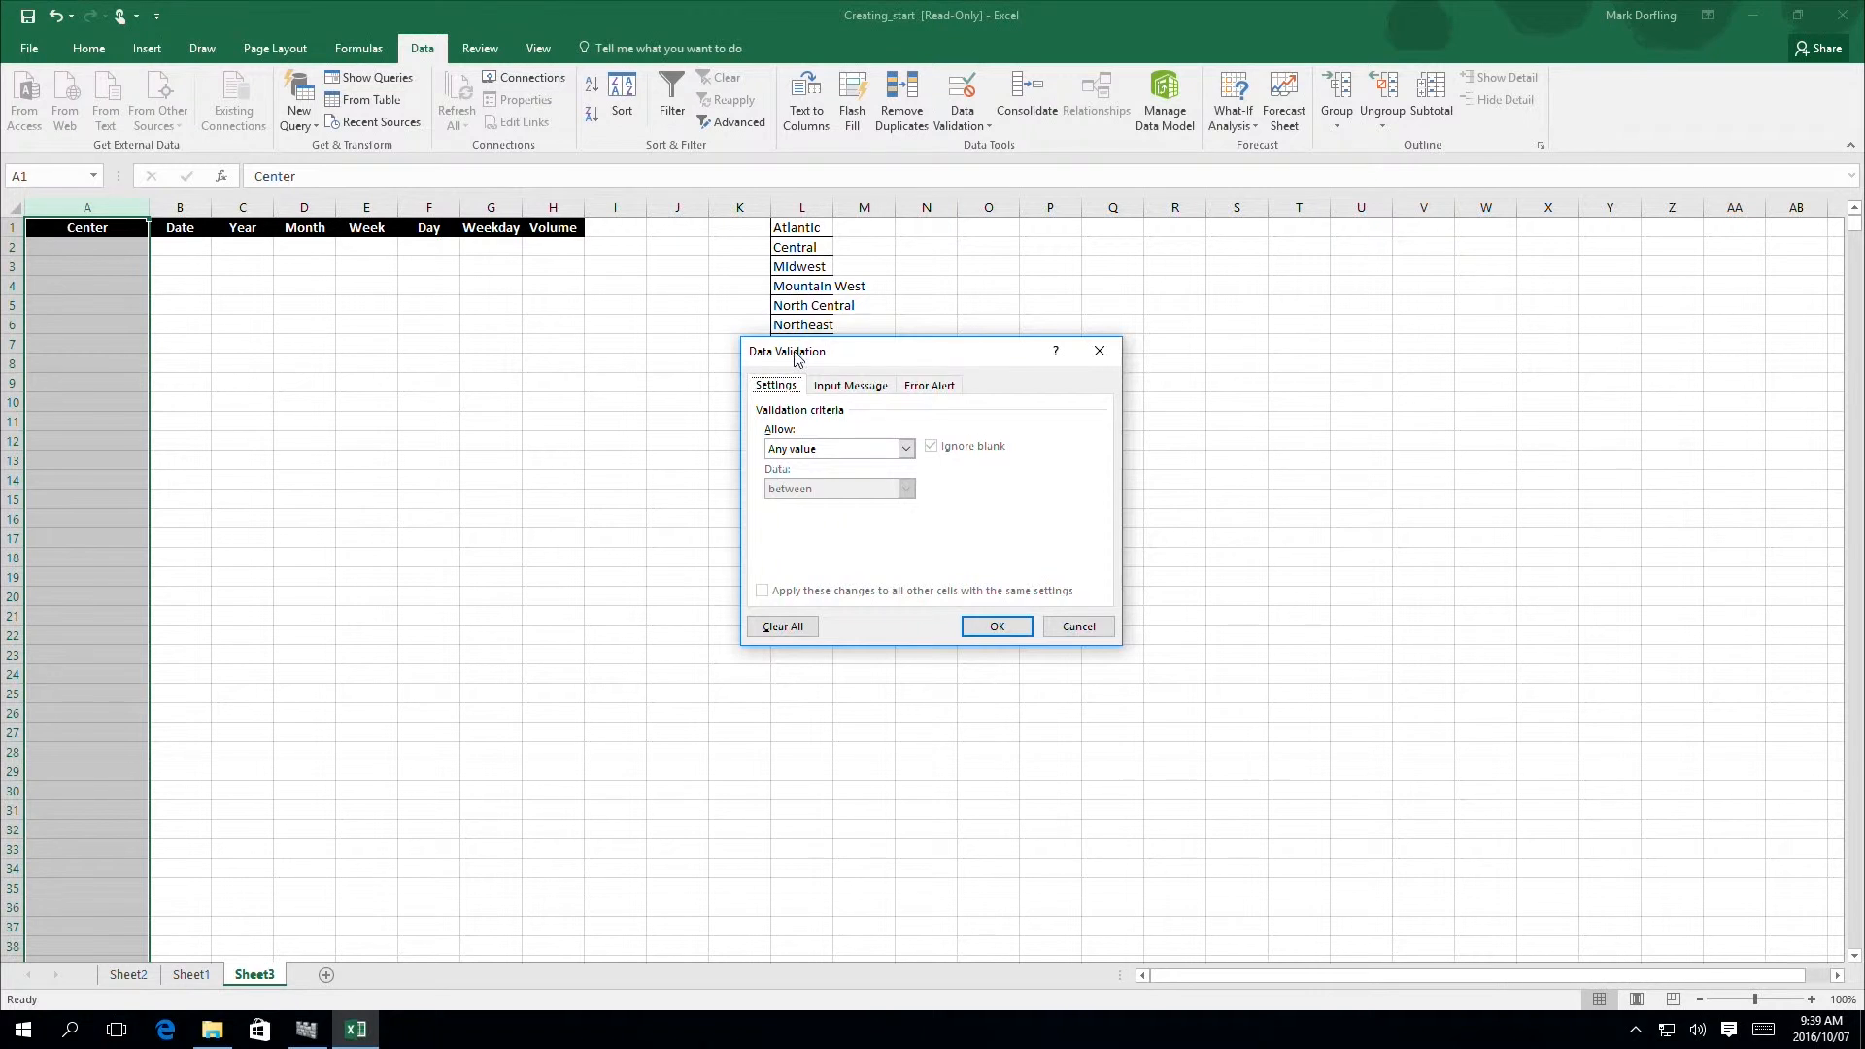
{"action": "left_click_drag", "start_coordinate": [767, 351], "coordinate": [771, 319]}
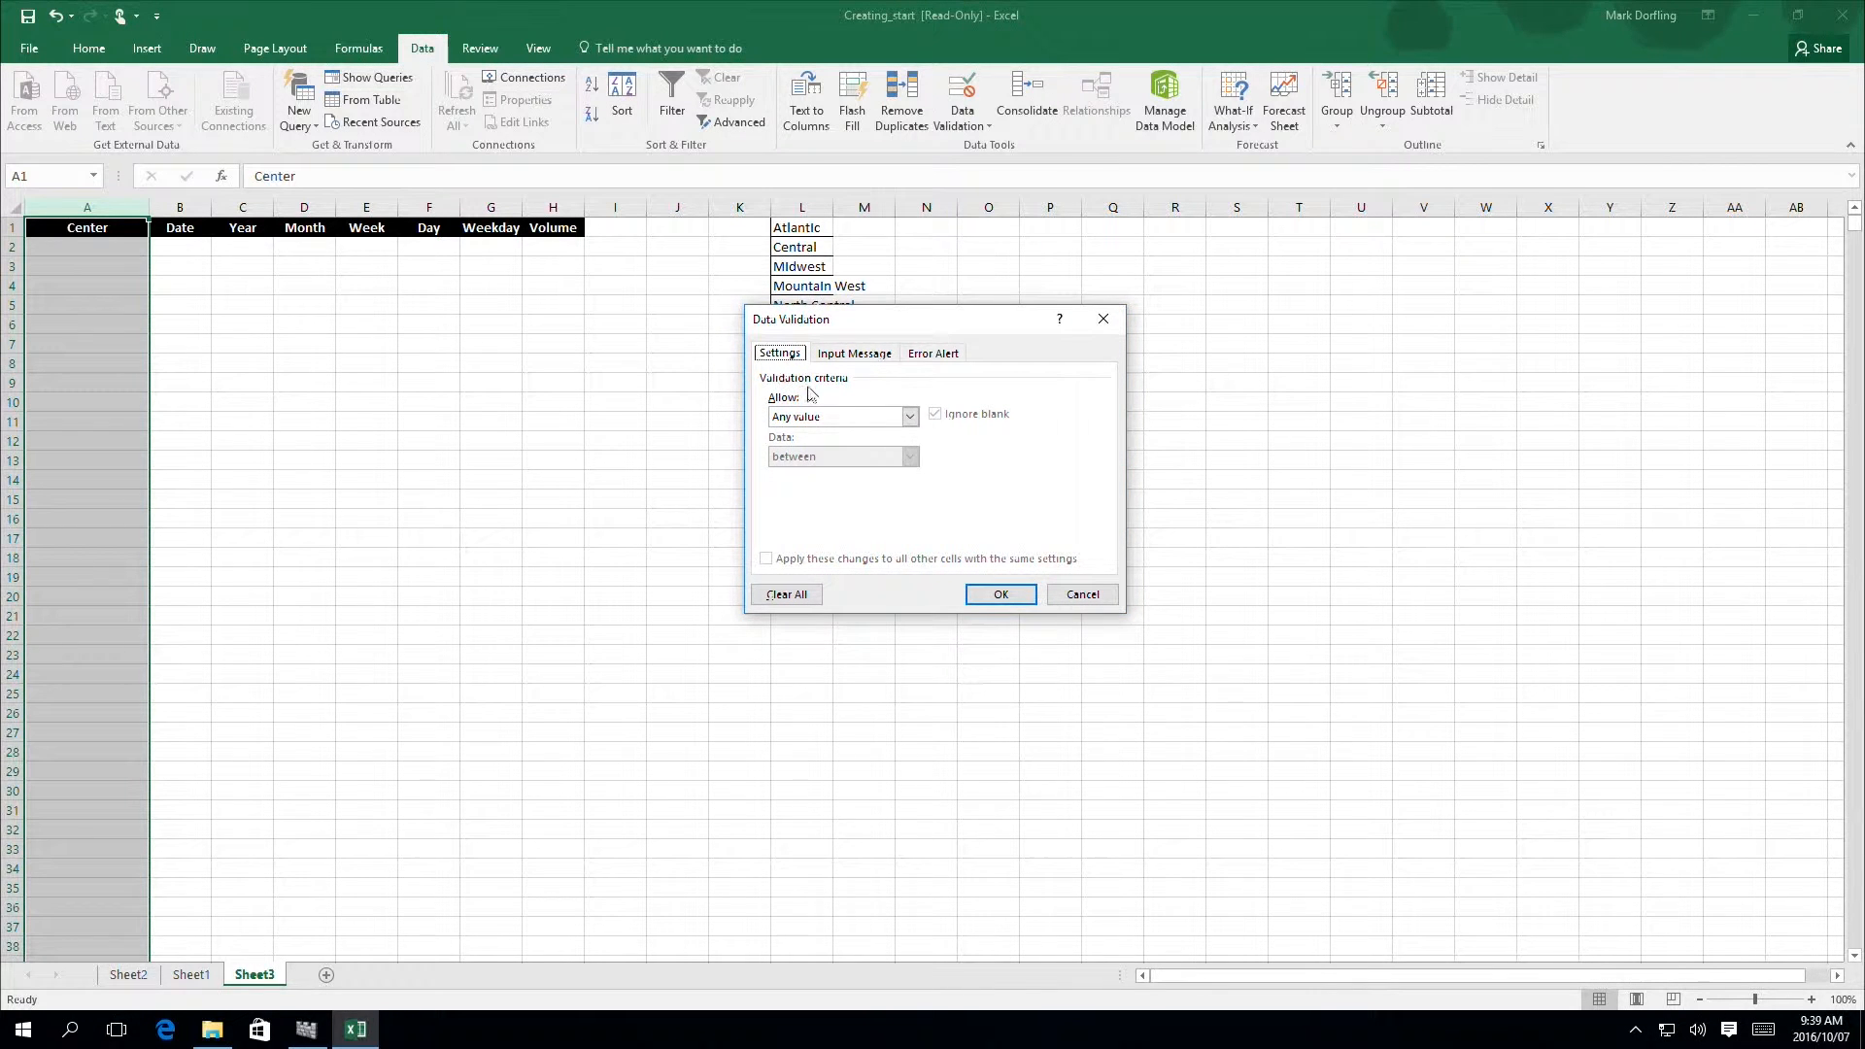
{"action": "left_click", "coordinate": [912, 414]}
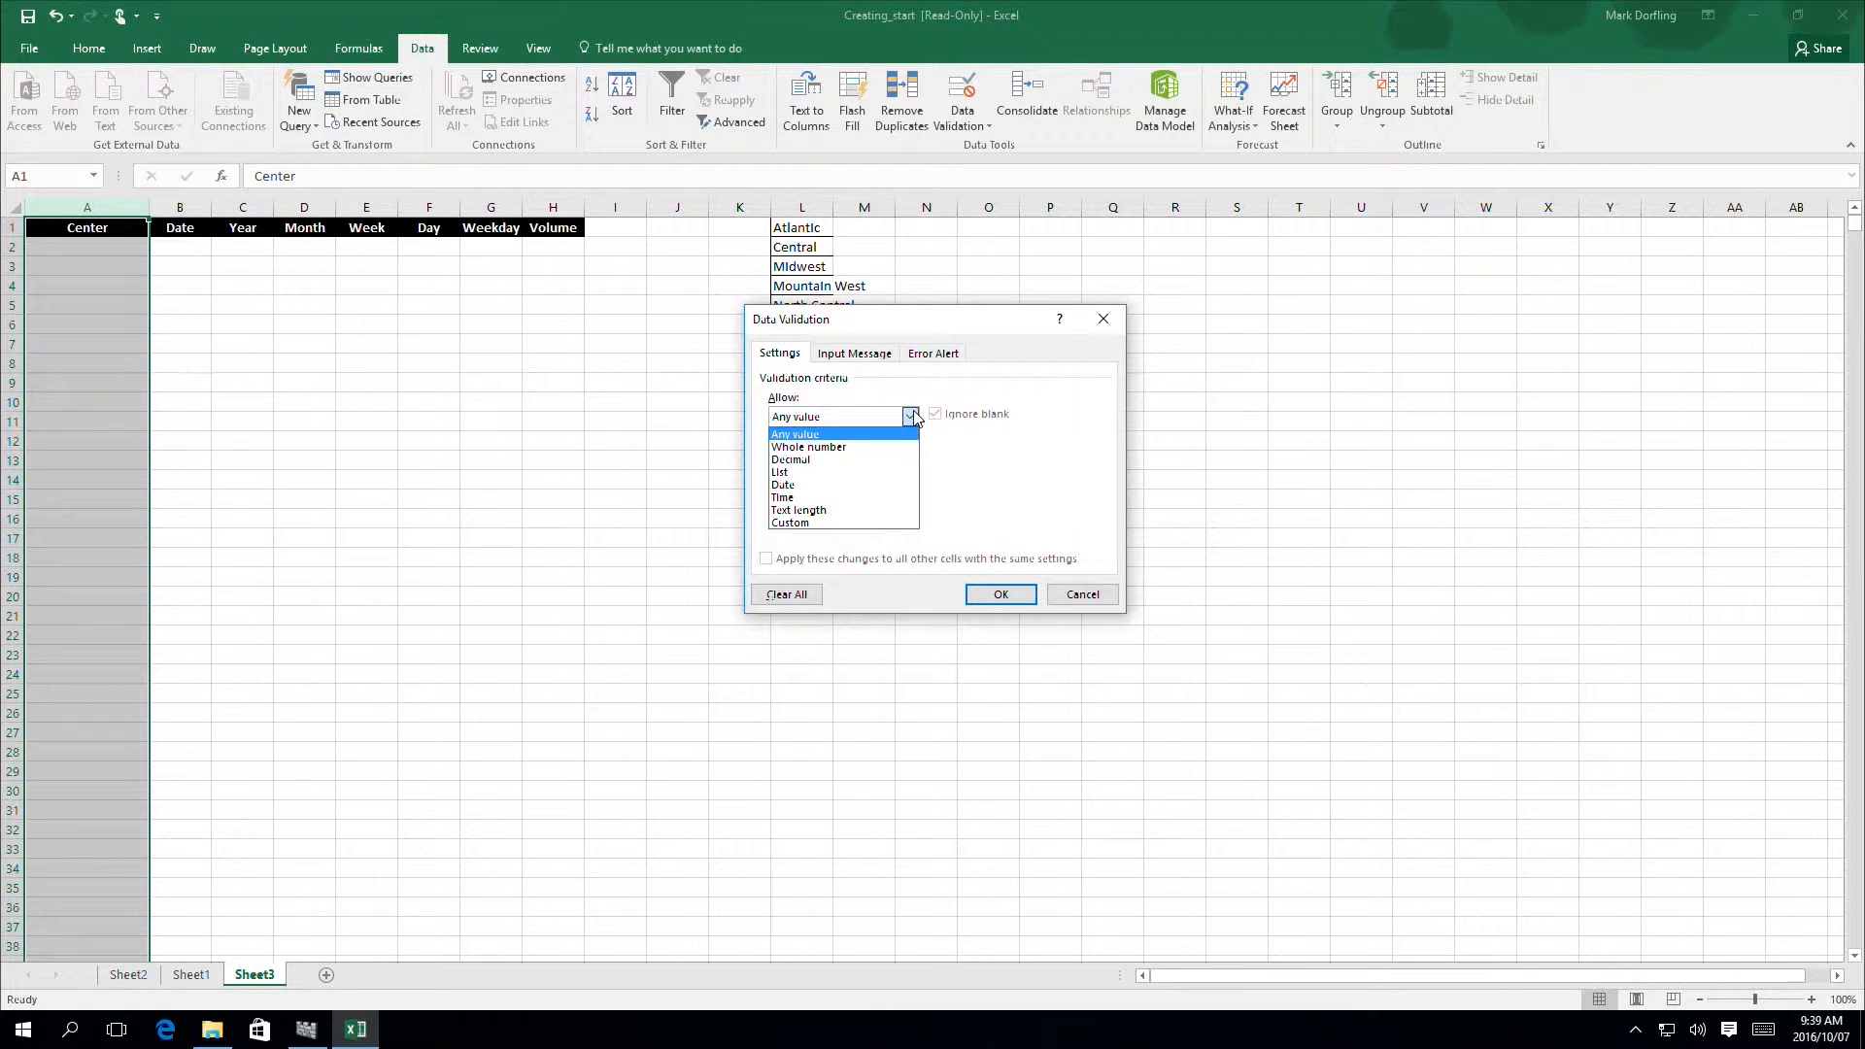
{"action": "left_click", "coordinate": [860, 469]}
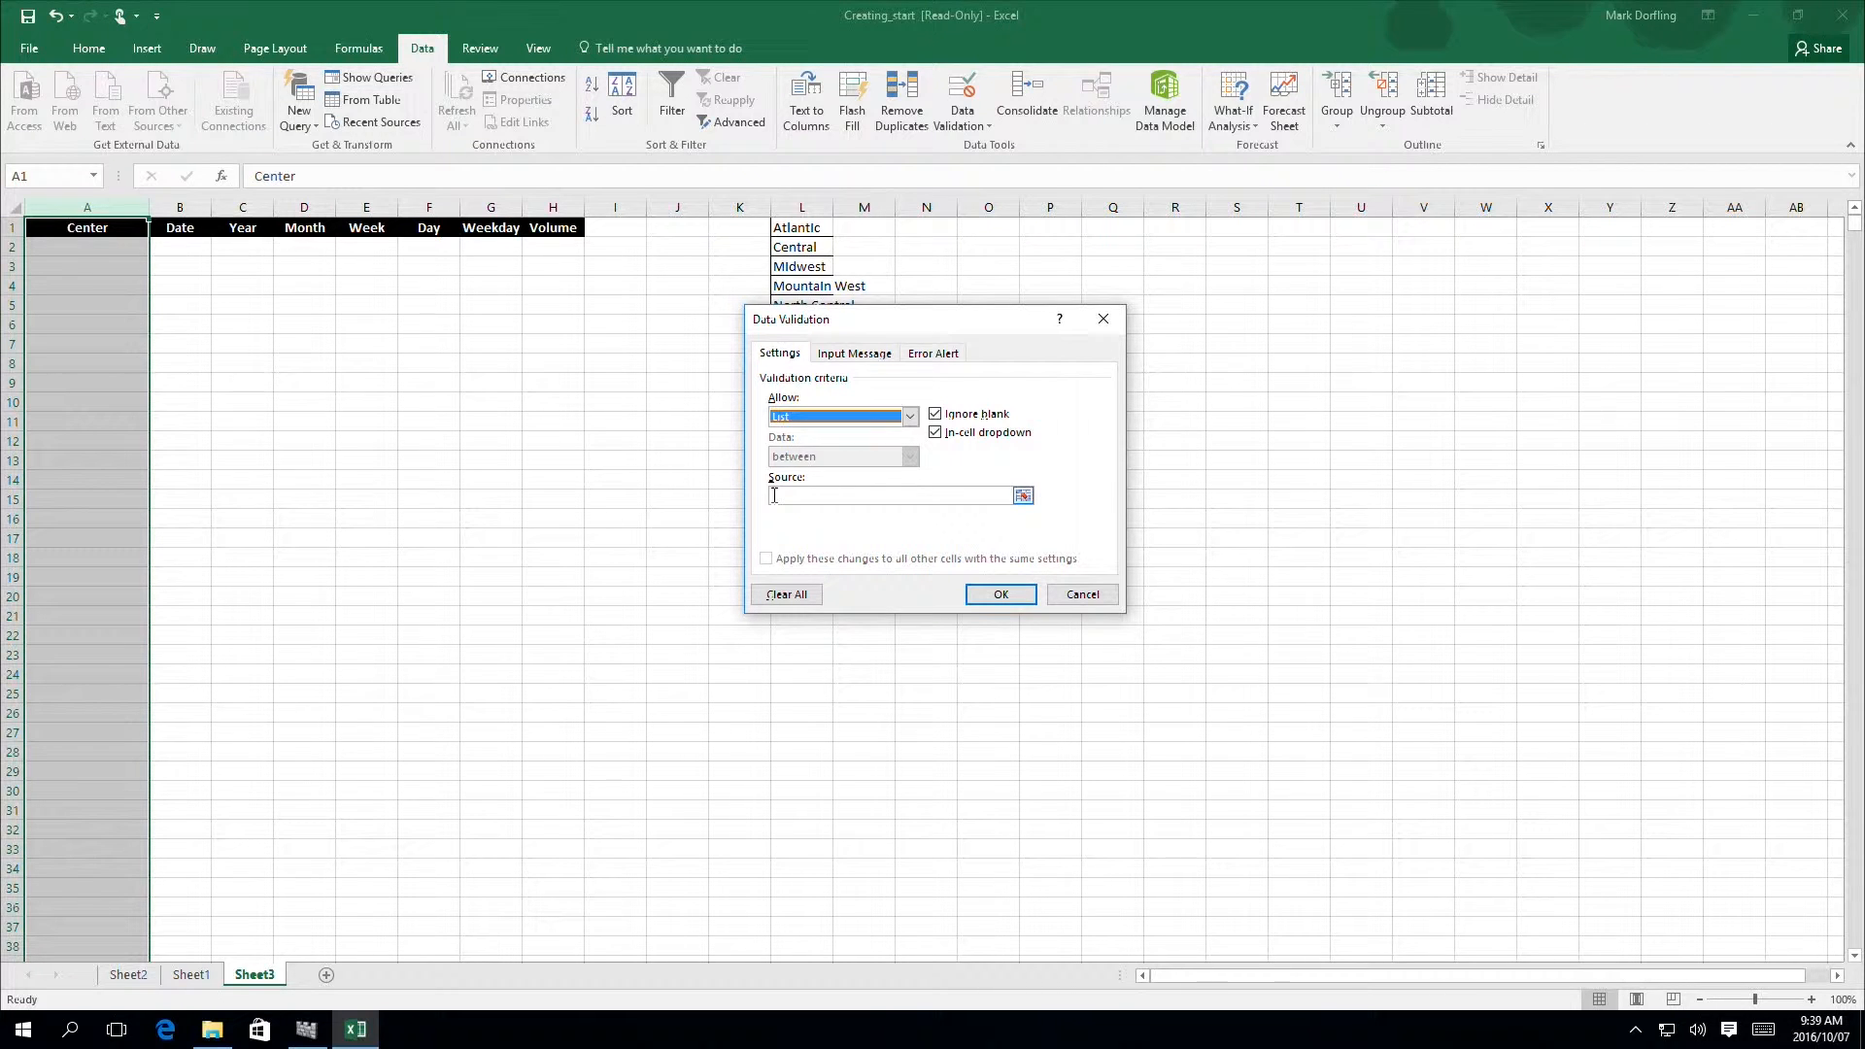
{"action": "left_click", "coordinate": [774, 495]}
{"action": "left_click_drag", "start_coordinate": [854, 322], "coordinate": [863, 476]}
{"action": "left_click_drag", "start_coordinate": [802, 230], "coordinate": [774, 385]}
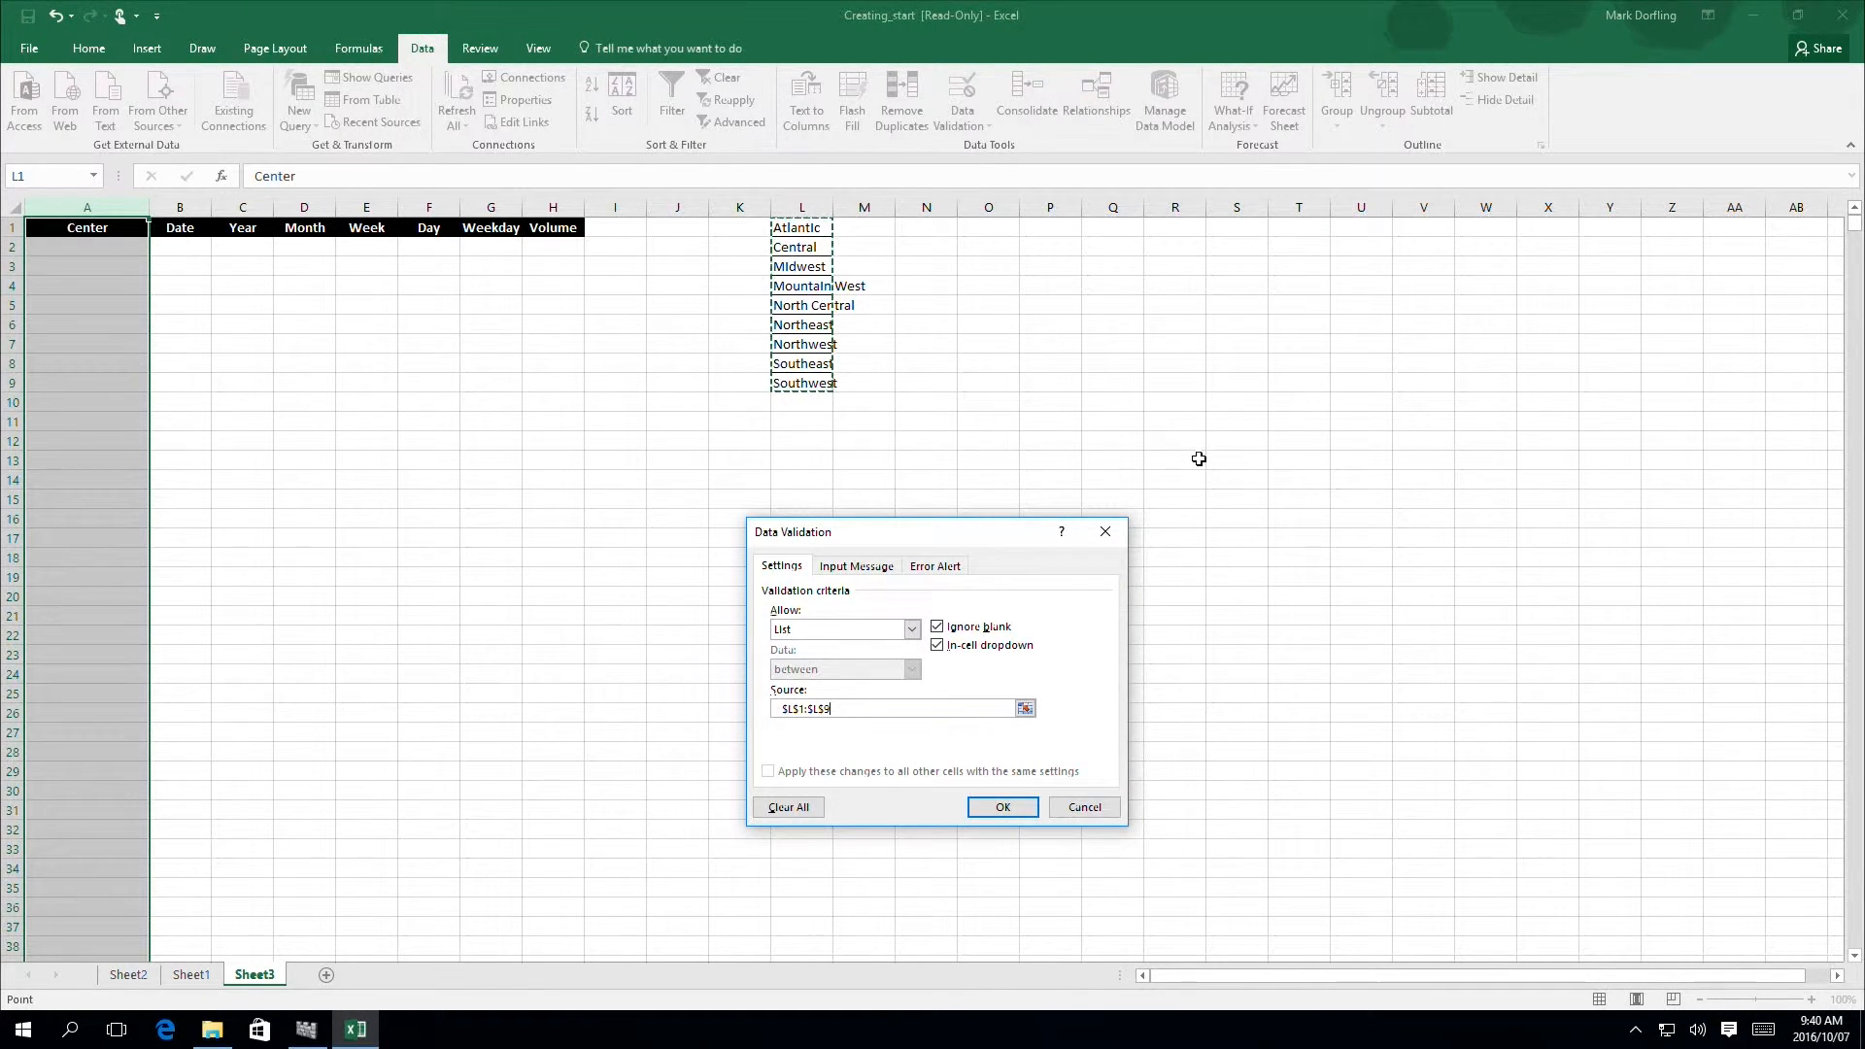
Step: Give the validation rule an input message titled "City" with the text "Please select from drop down menu"
{"action": "left_click", "coordinate": [859, 567]}
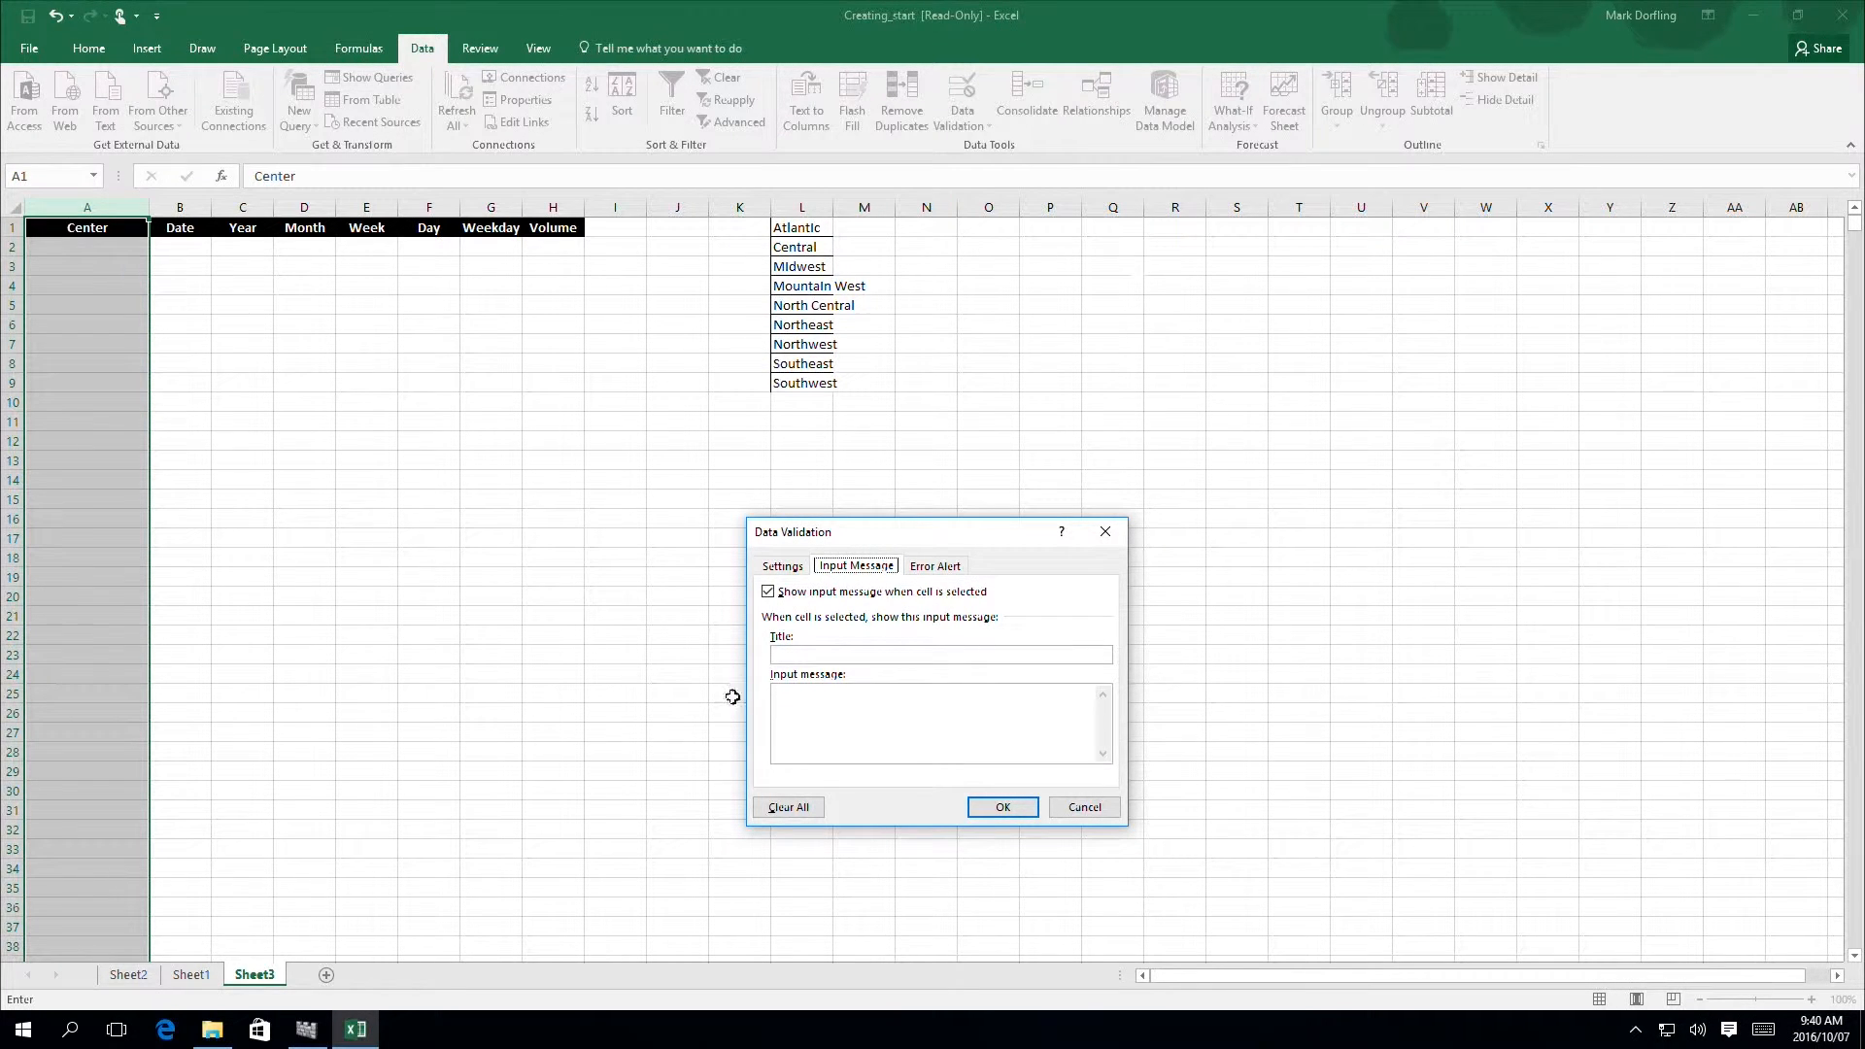
{"action": "left_click", "coordinate": [809, 654]}
{"action": "type", "text": "City"}
{"action": "type", "text": "Please select"}
{"action": "type", "text": " from dro d"}
{"action": "type", "text": "o"}
{"action": "key", "text": "BackSpace"}
{"action": "key", "text": "BackSpace"}
{"action": "type", "text": "down menu"}
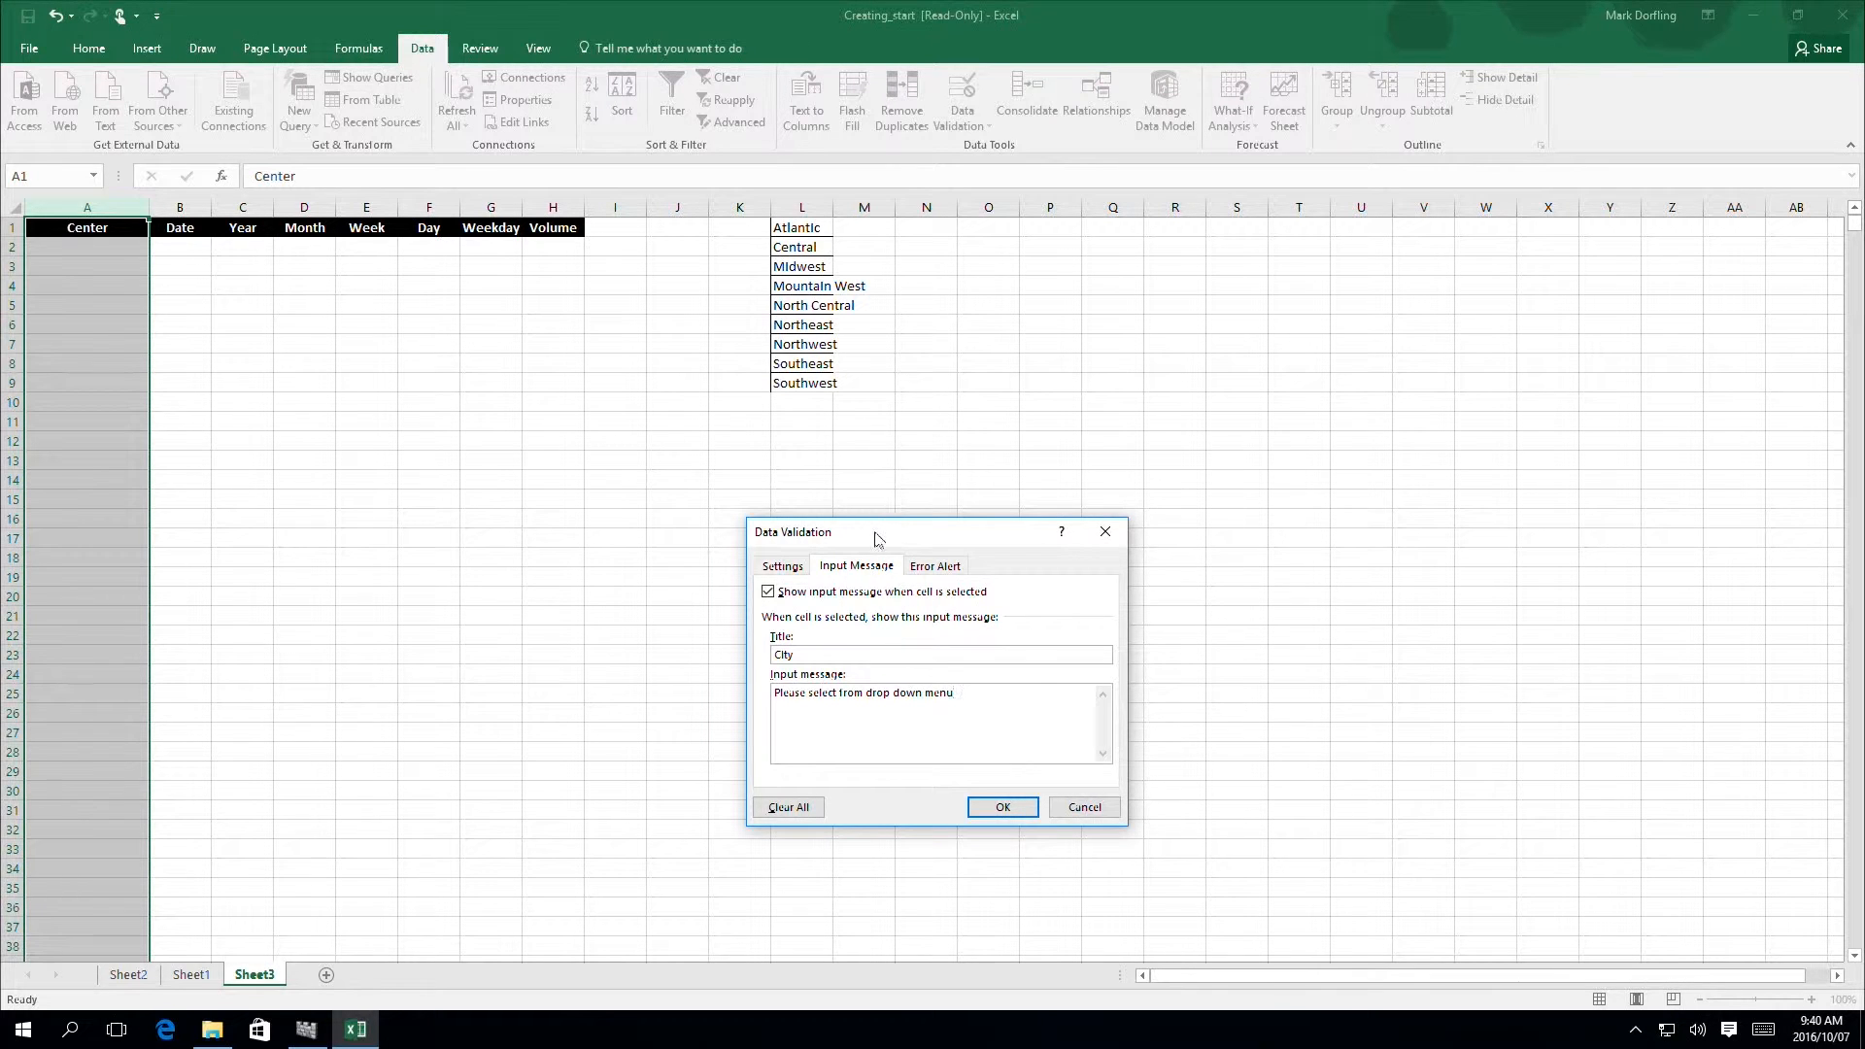
Step: Add an error alert titled "Wrong City" with the message "Hellooo ... Please only select from drop down arrow." and apply the validation rule
{"action": "left_click_drag", "start_coordinate": [877, 532], "coordinate": [864, 487]}
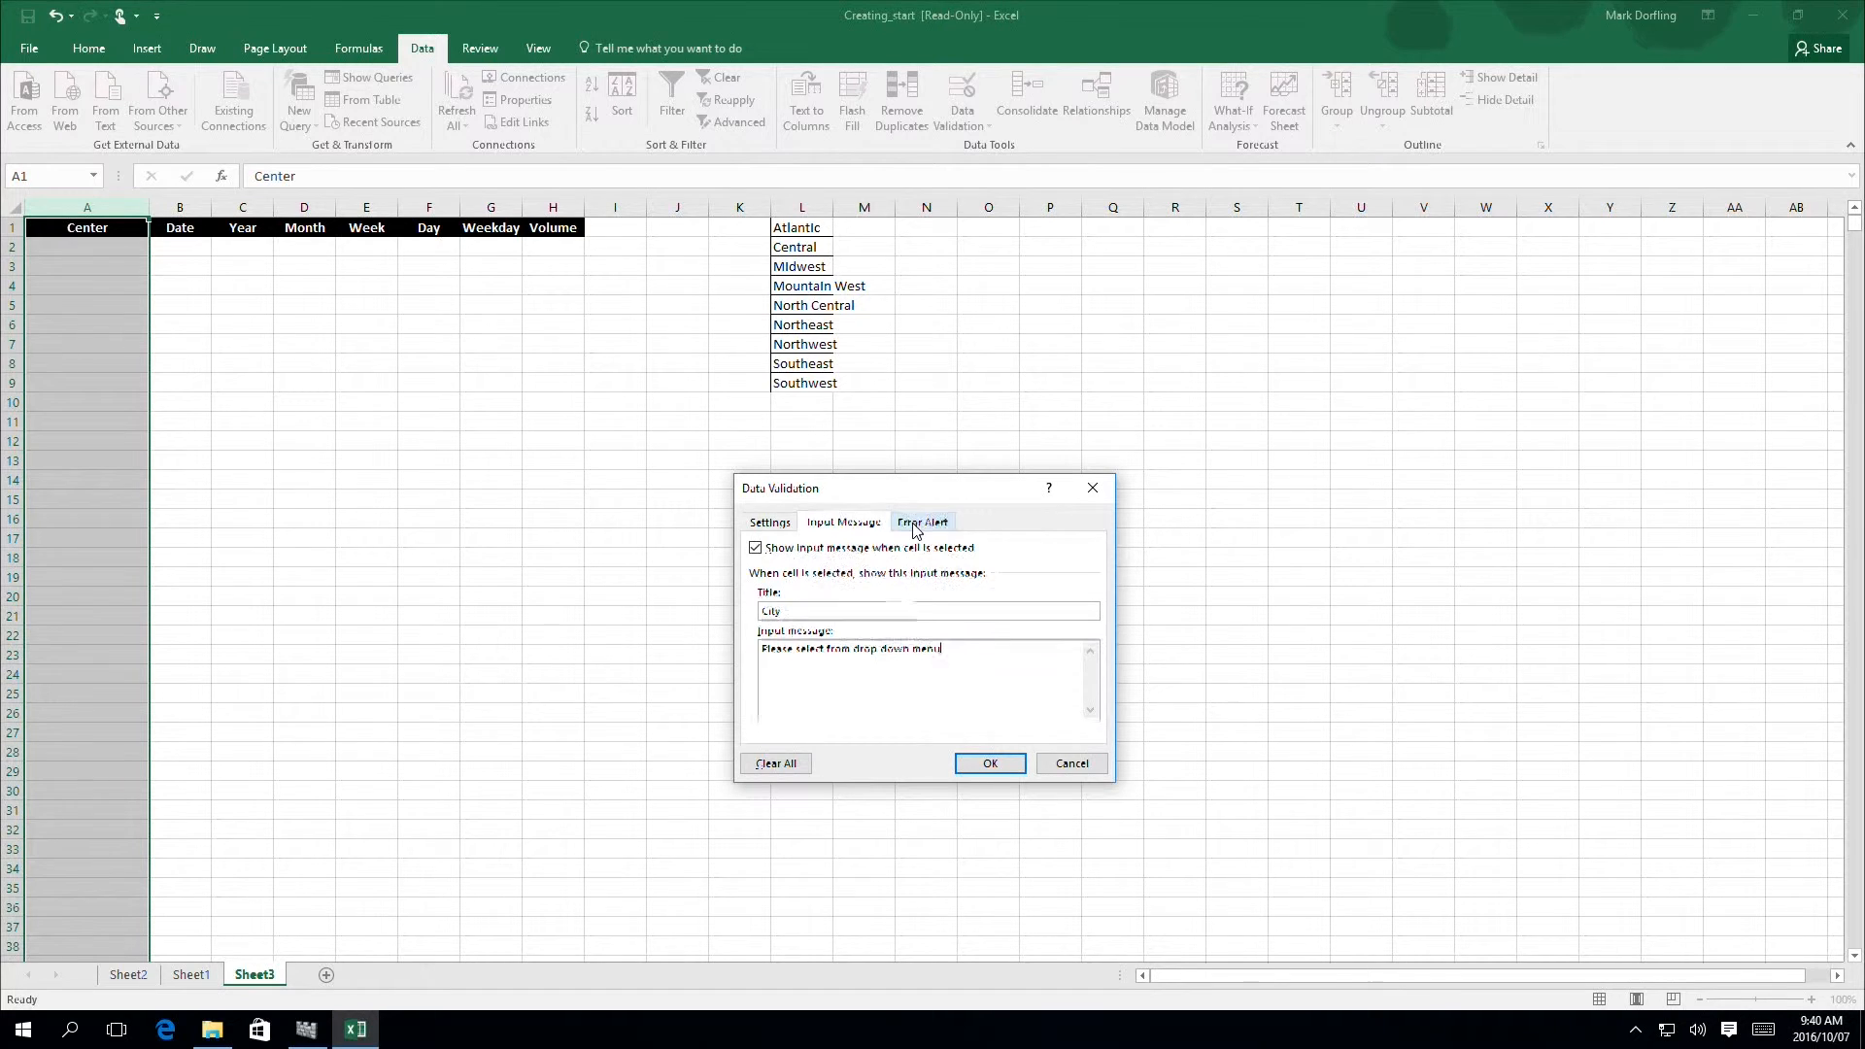
{"action": "left_click", "coordinate": [913, 531]}
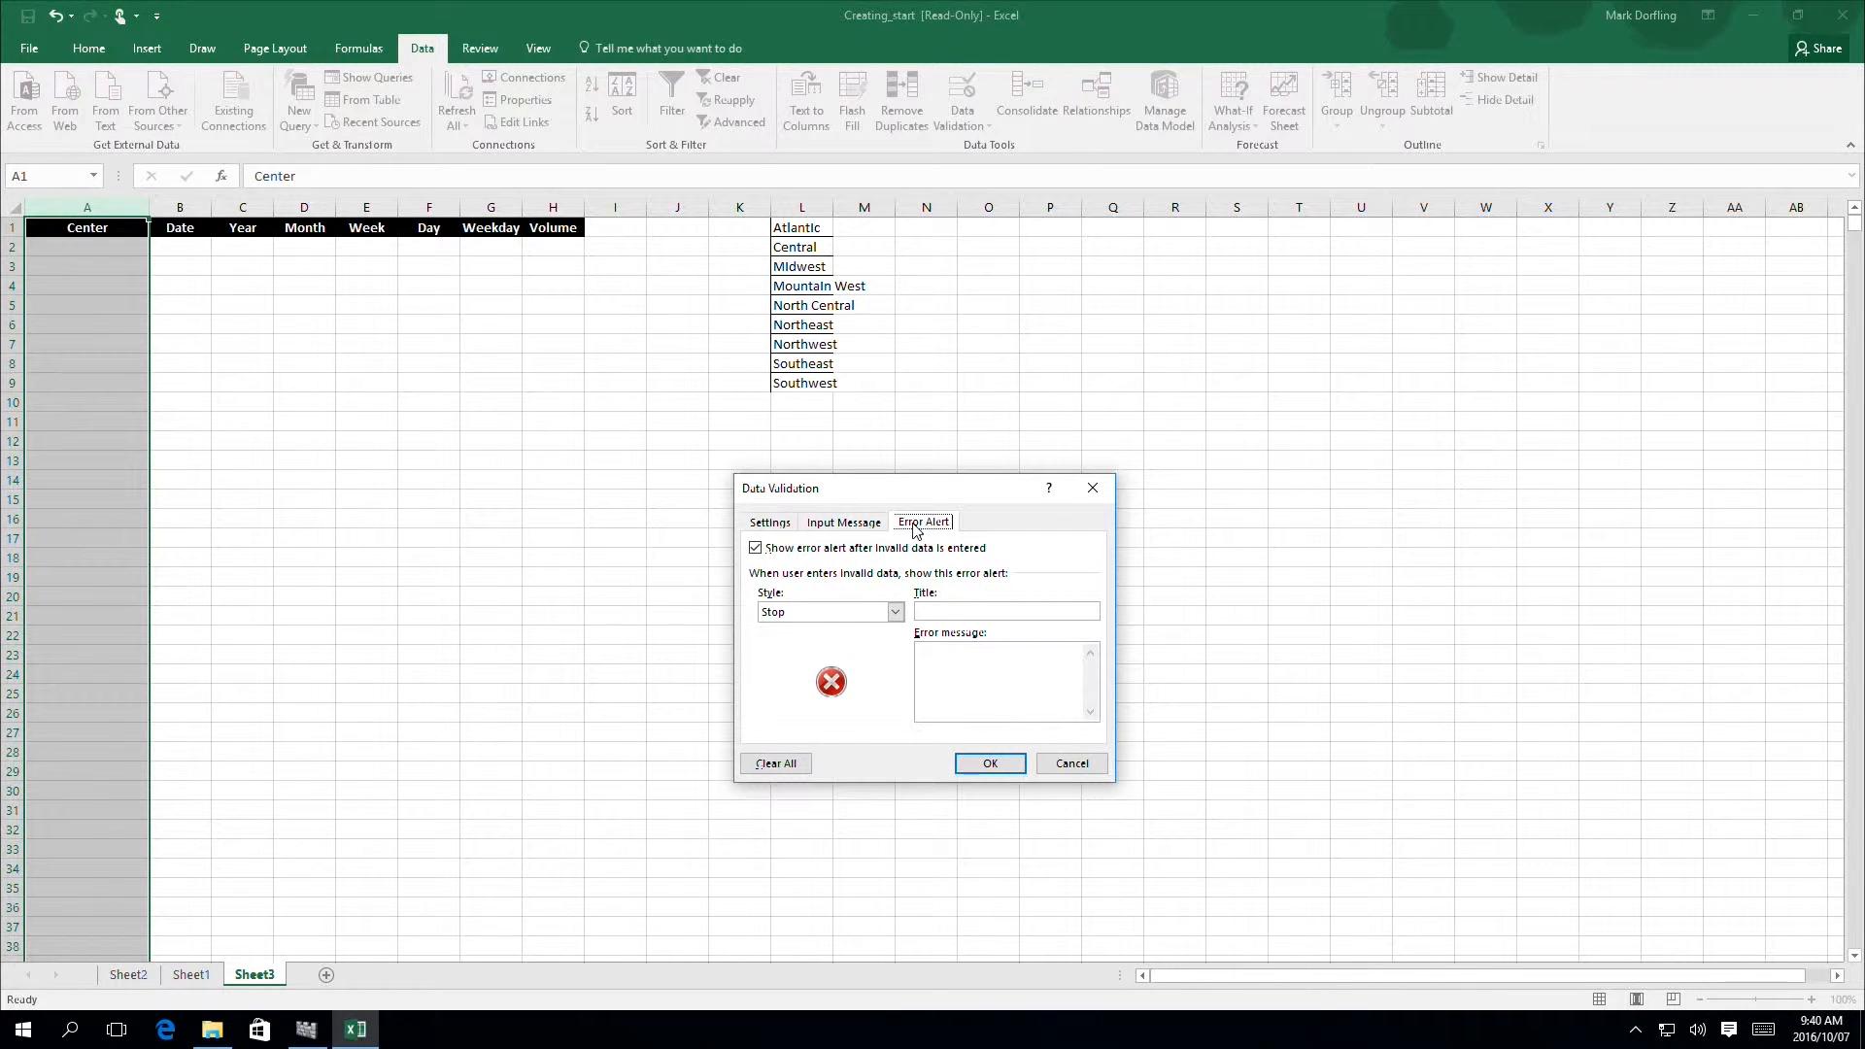
{"action": "left_click", "coordinate": [935, 613]}
{"action": "type", "text": "Wrong City"}
{"action": "left_click", "coordinate": [927, 656]}
{"action": "type", "text": "Hellooo ... Please only select fr"}
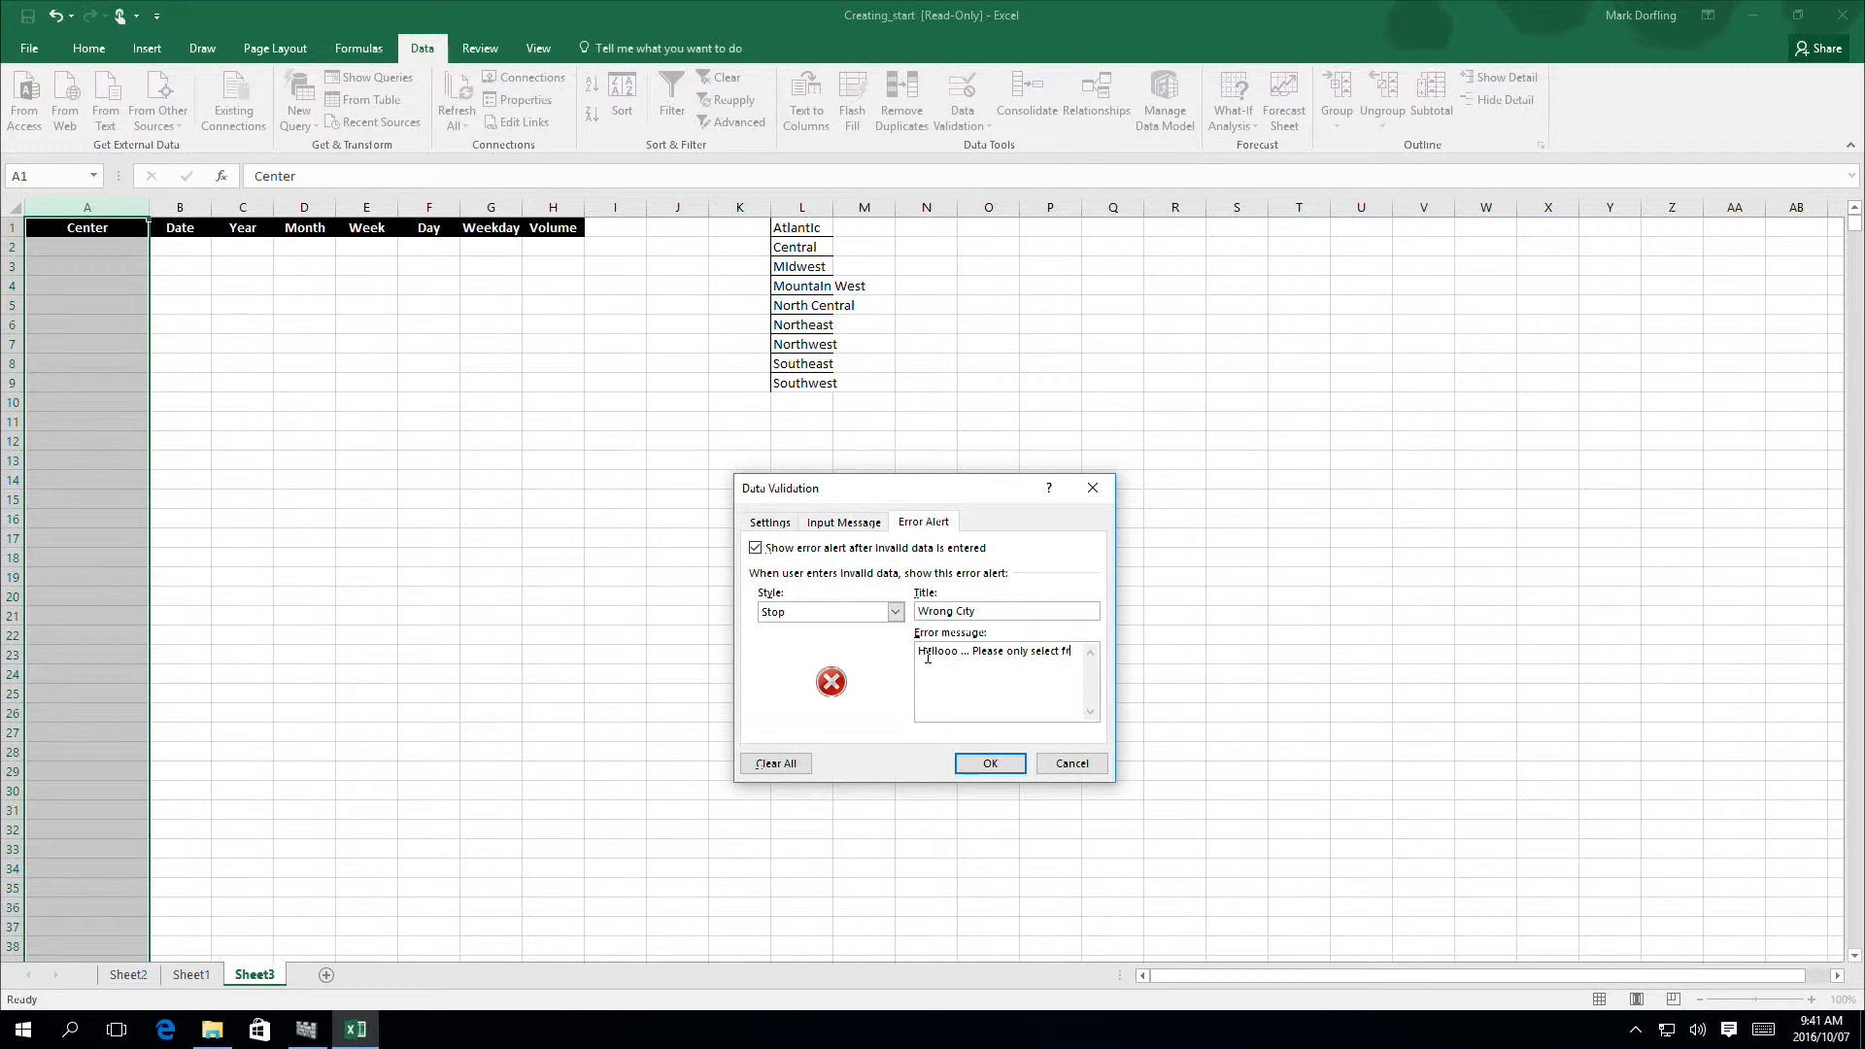
{"action": "type", "text": "om drop down arrow."}
{"action": "left_click", "coordinate": [985, 764]}
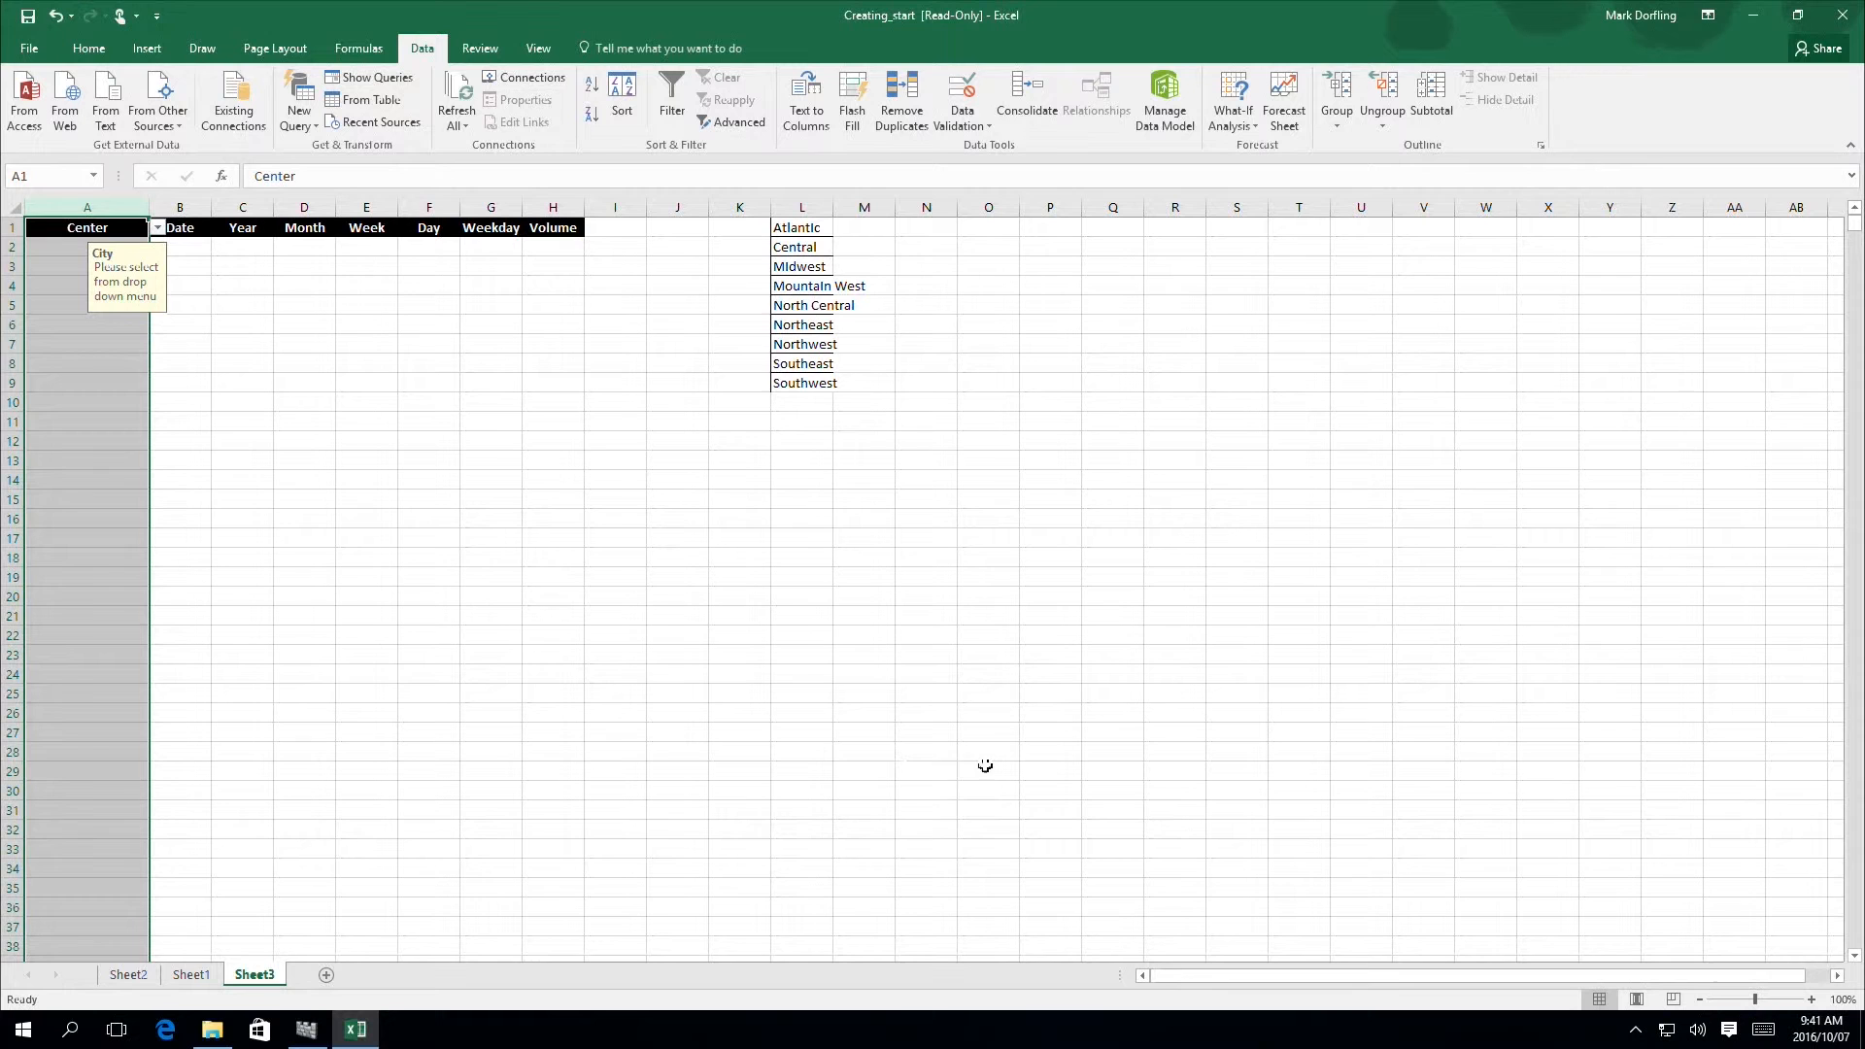
Step: Test the validation by trying to enter "jhb" in cell A2, then clear the entry
{"action": "left_click", "coordinate": [199, 250]}
{"action": "left_click", "coordinate": [76, 244]}
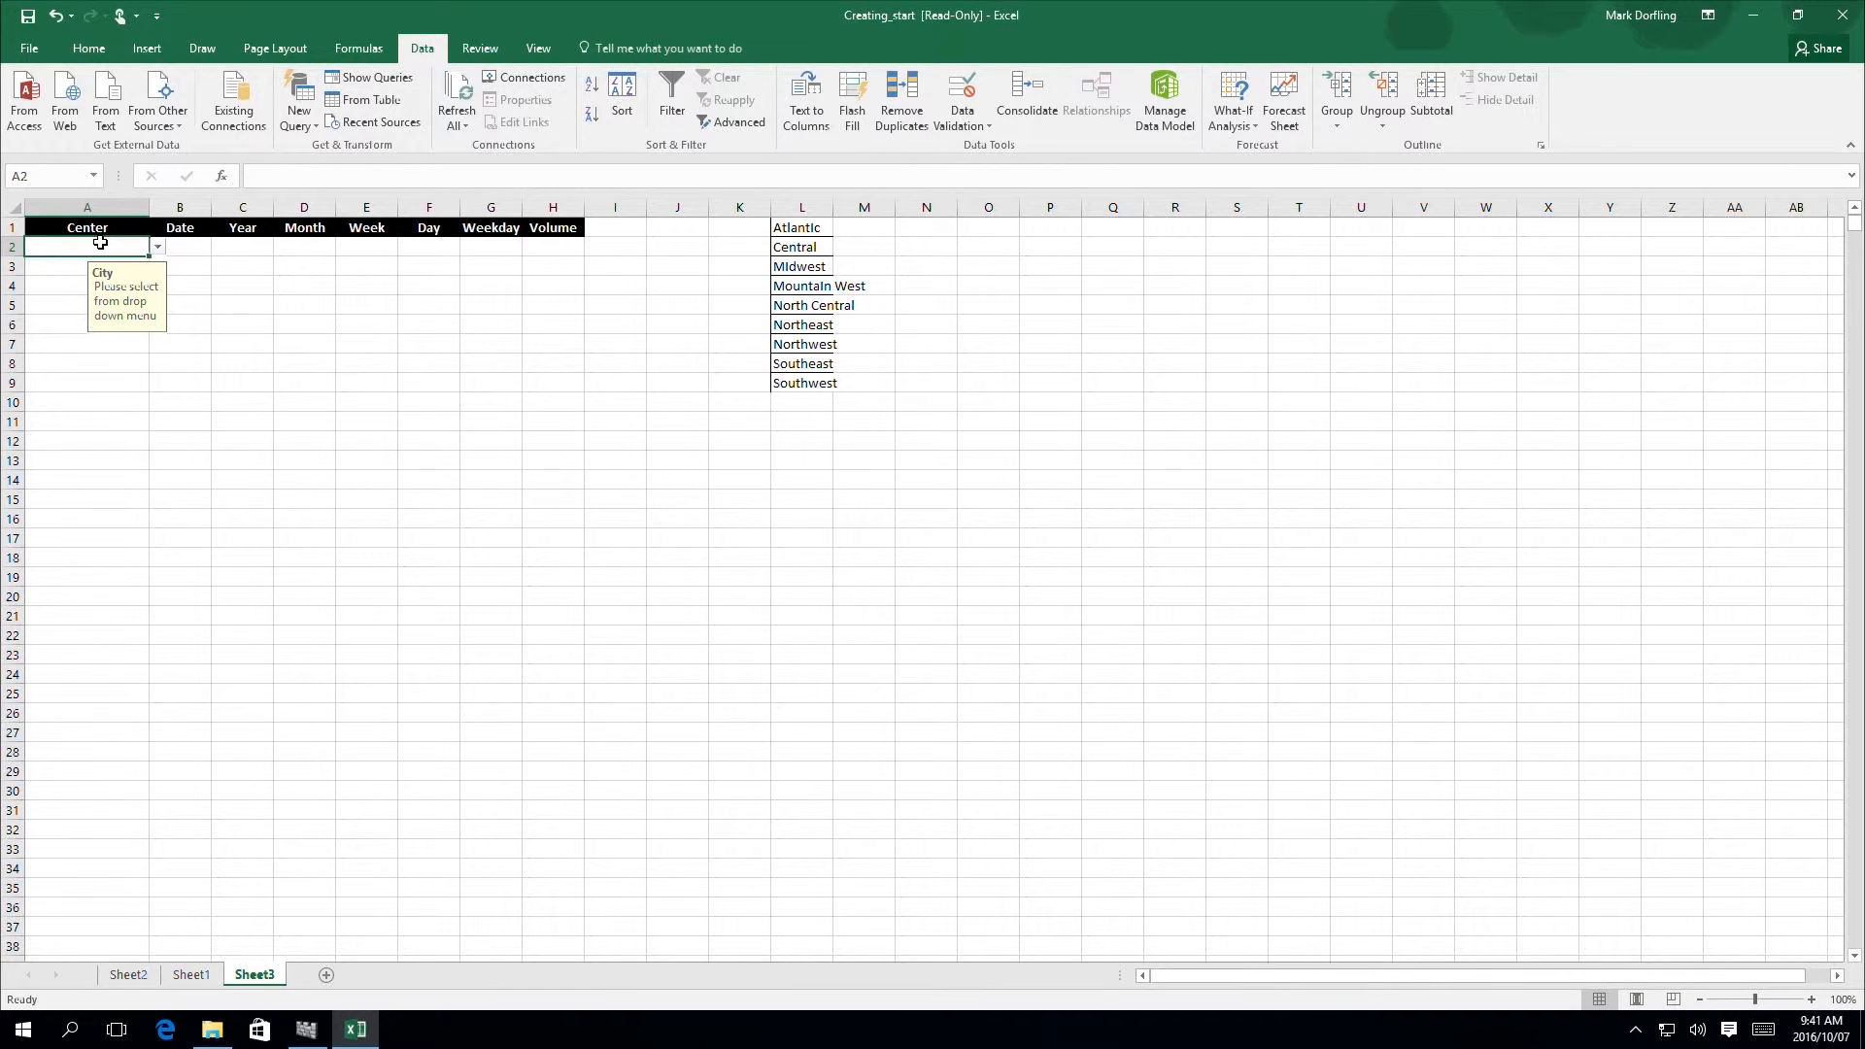
{"action": "type", "text": "jhb"}
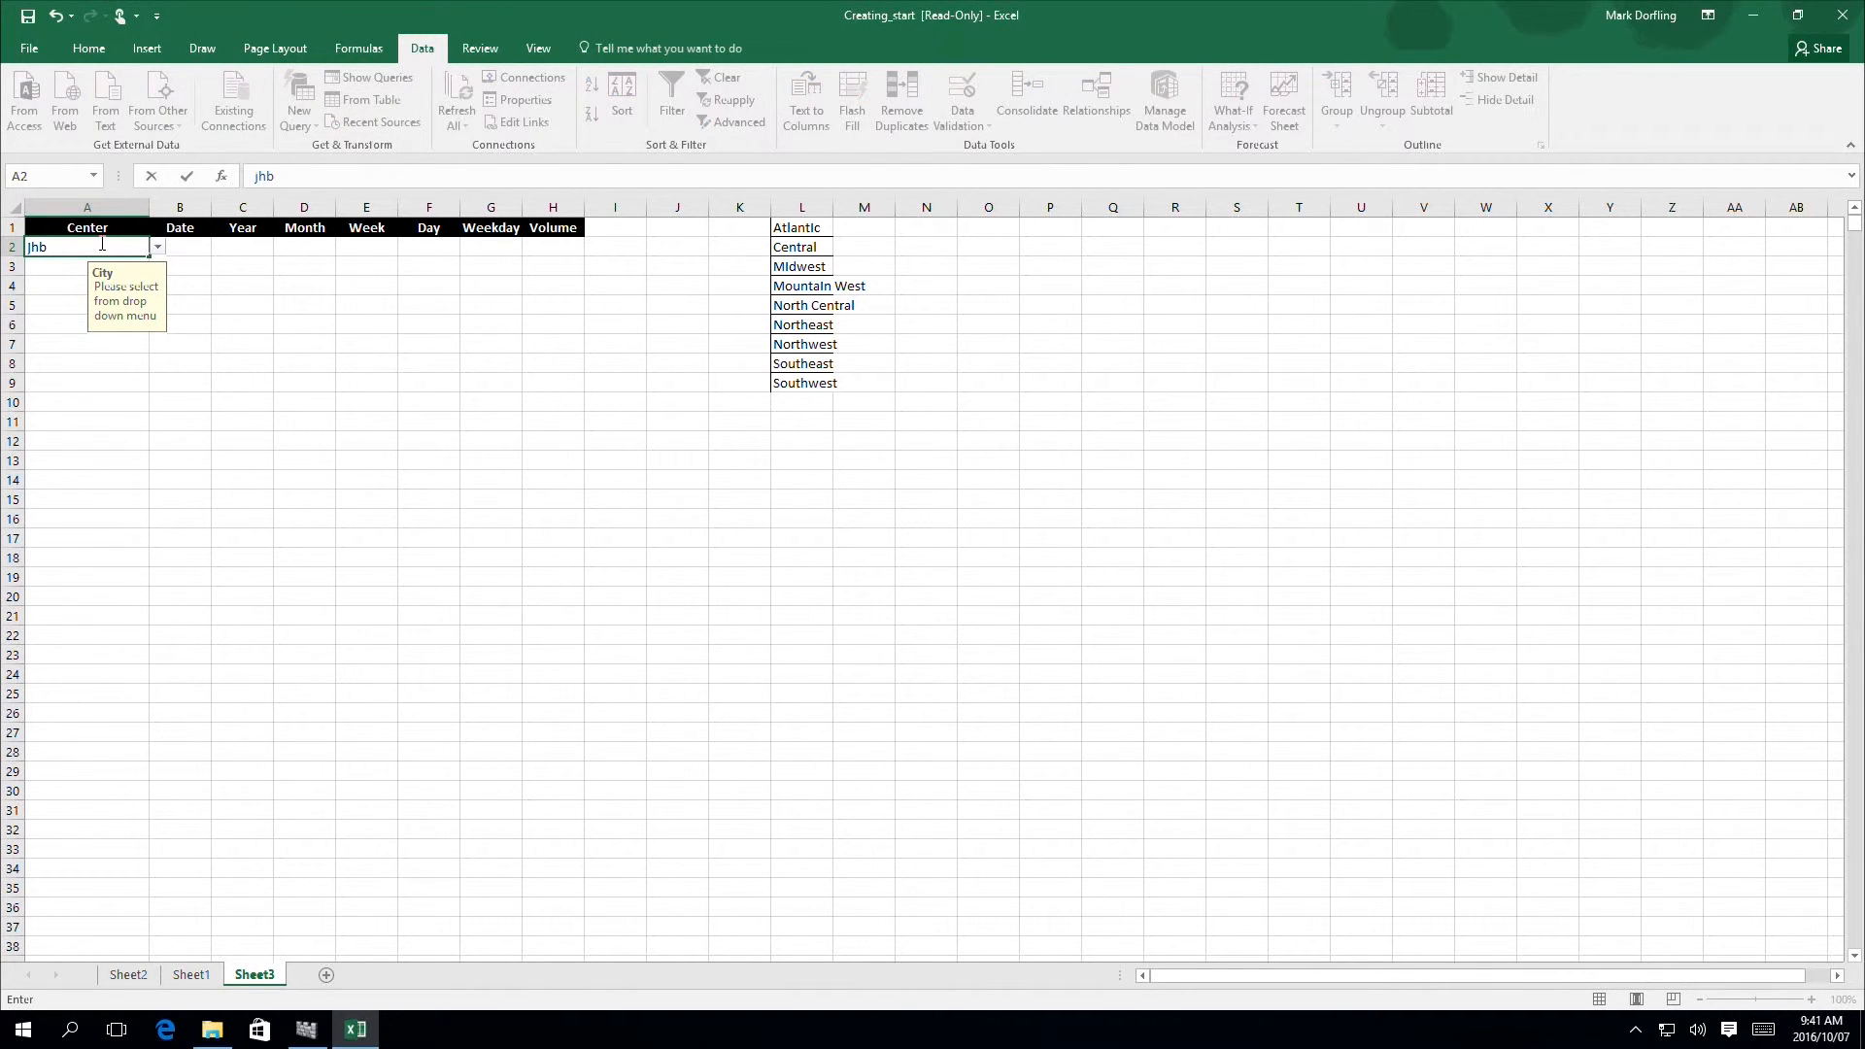
{"action": "key", "text": "Return"}
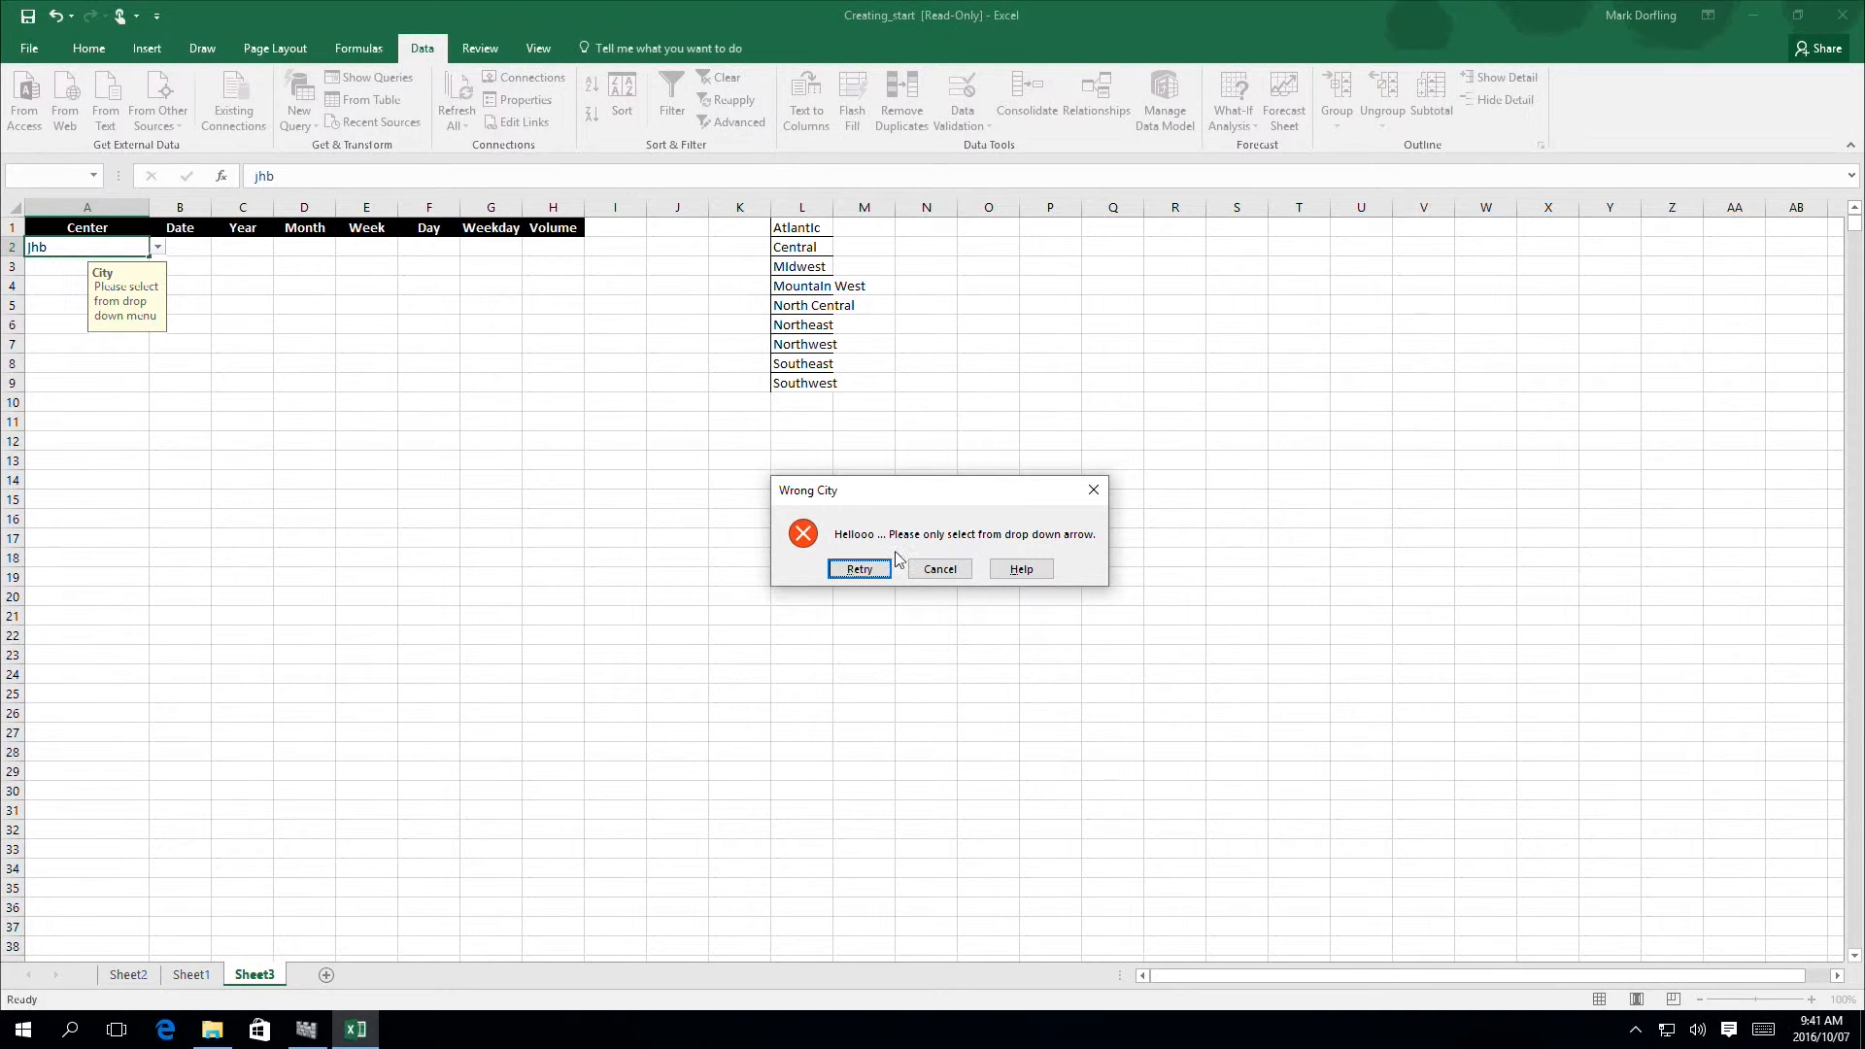
{"action": "left_click", "coordinate": [864, 573]}
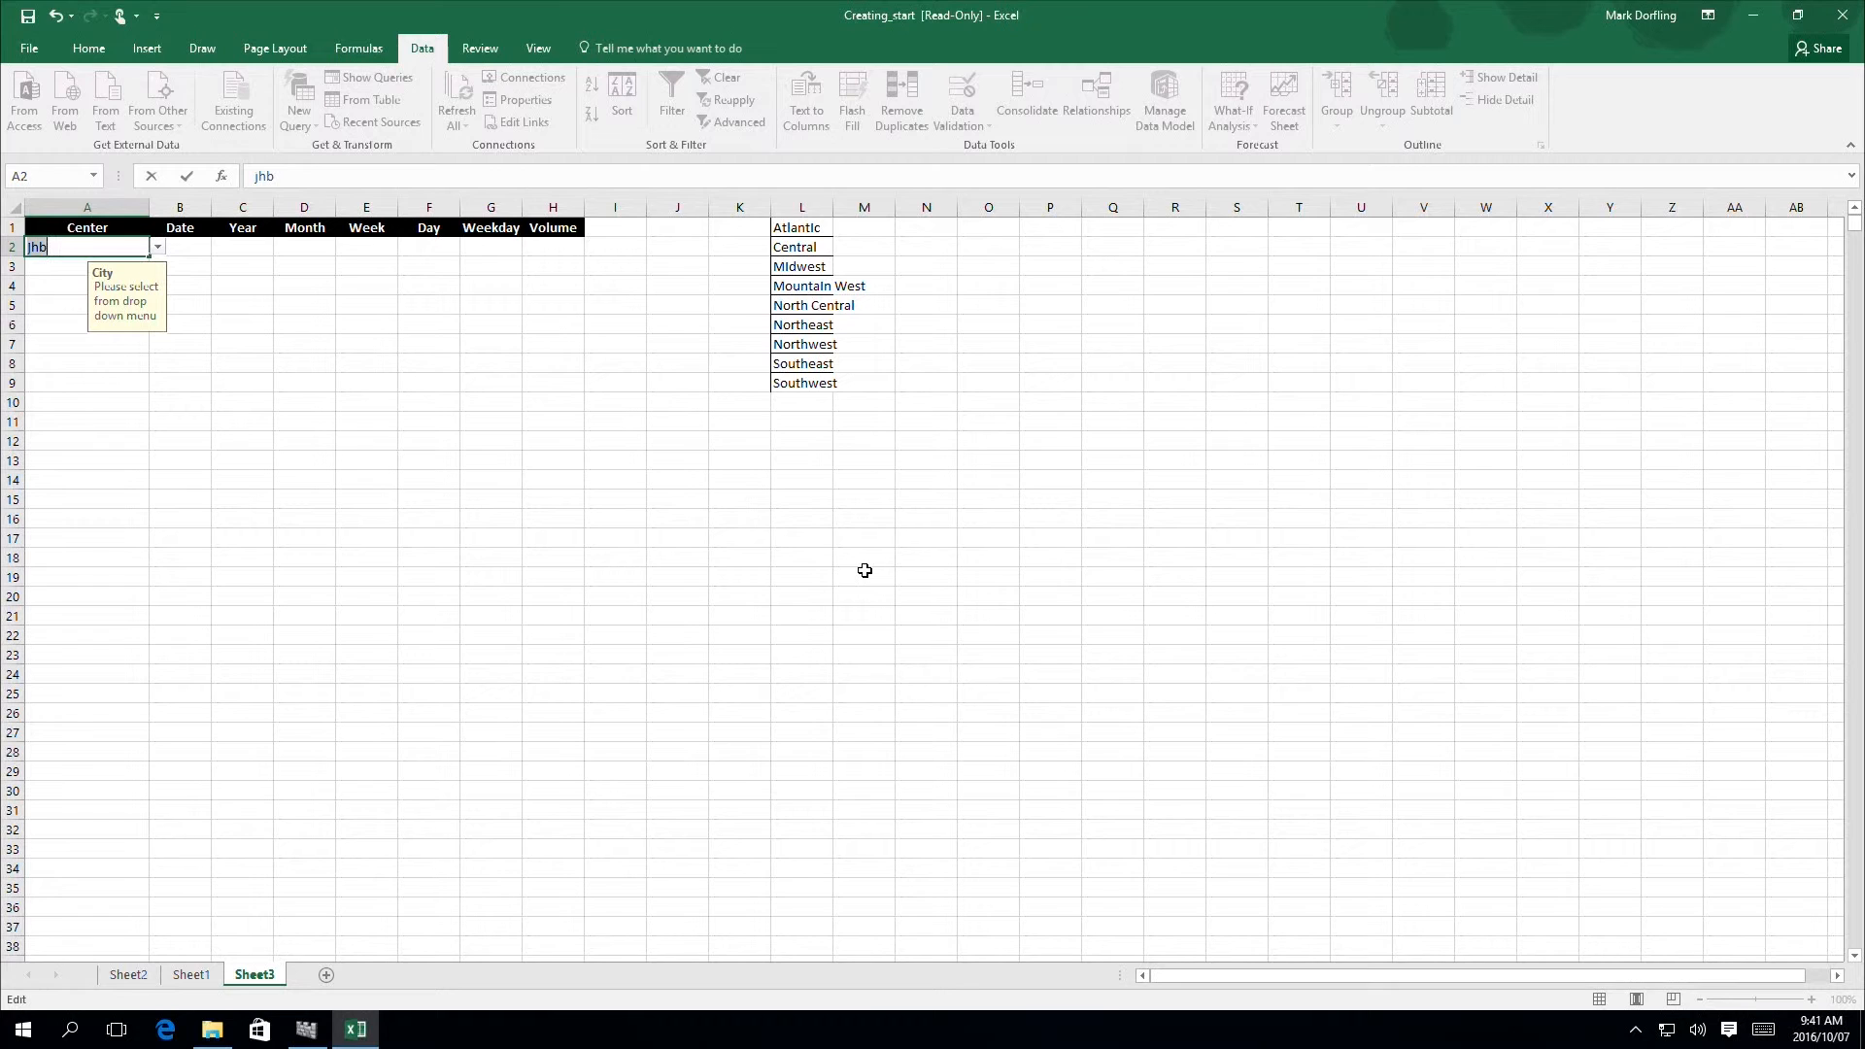
{"action": "key", "text": "BackSpace"}
Step: Fill cell A2 with Atlantic from its validation list
{"action": "left_click", "coordinate": [158, 248]}
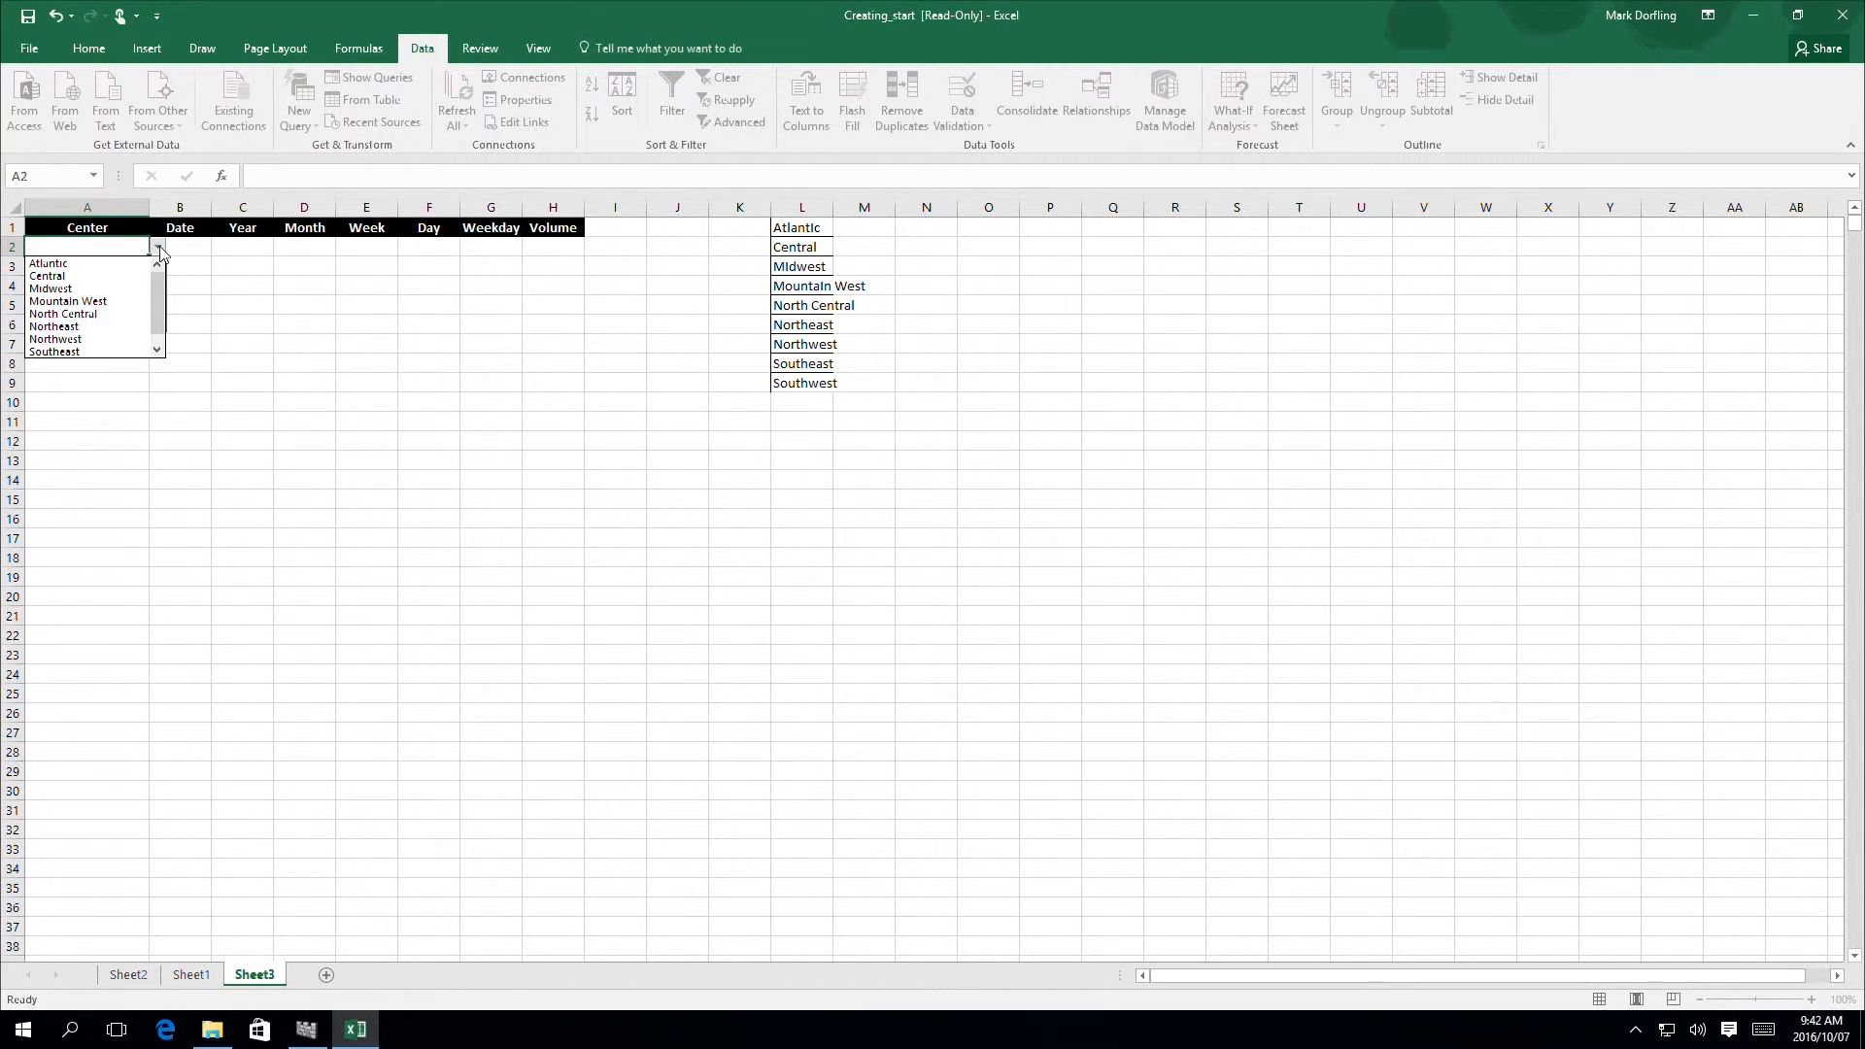
{"action": "left_click", "coordinate": [49, 264]}
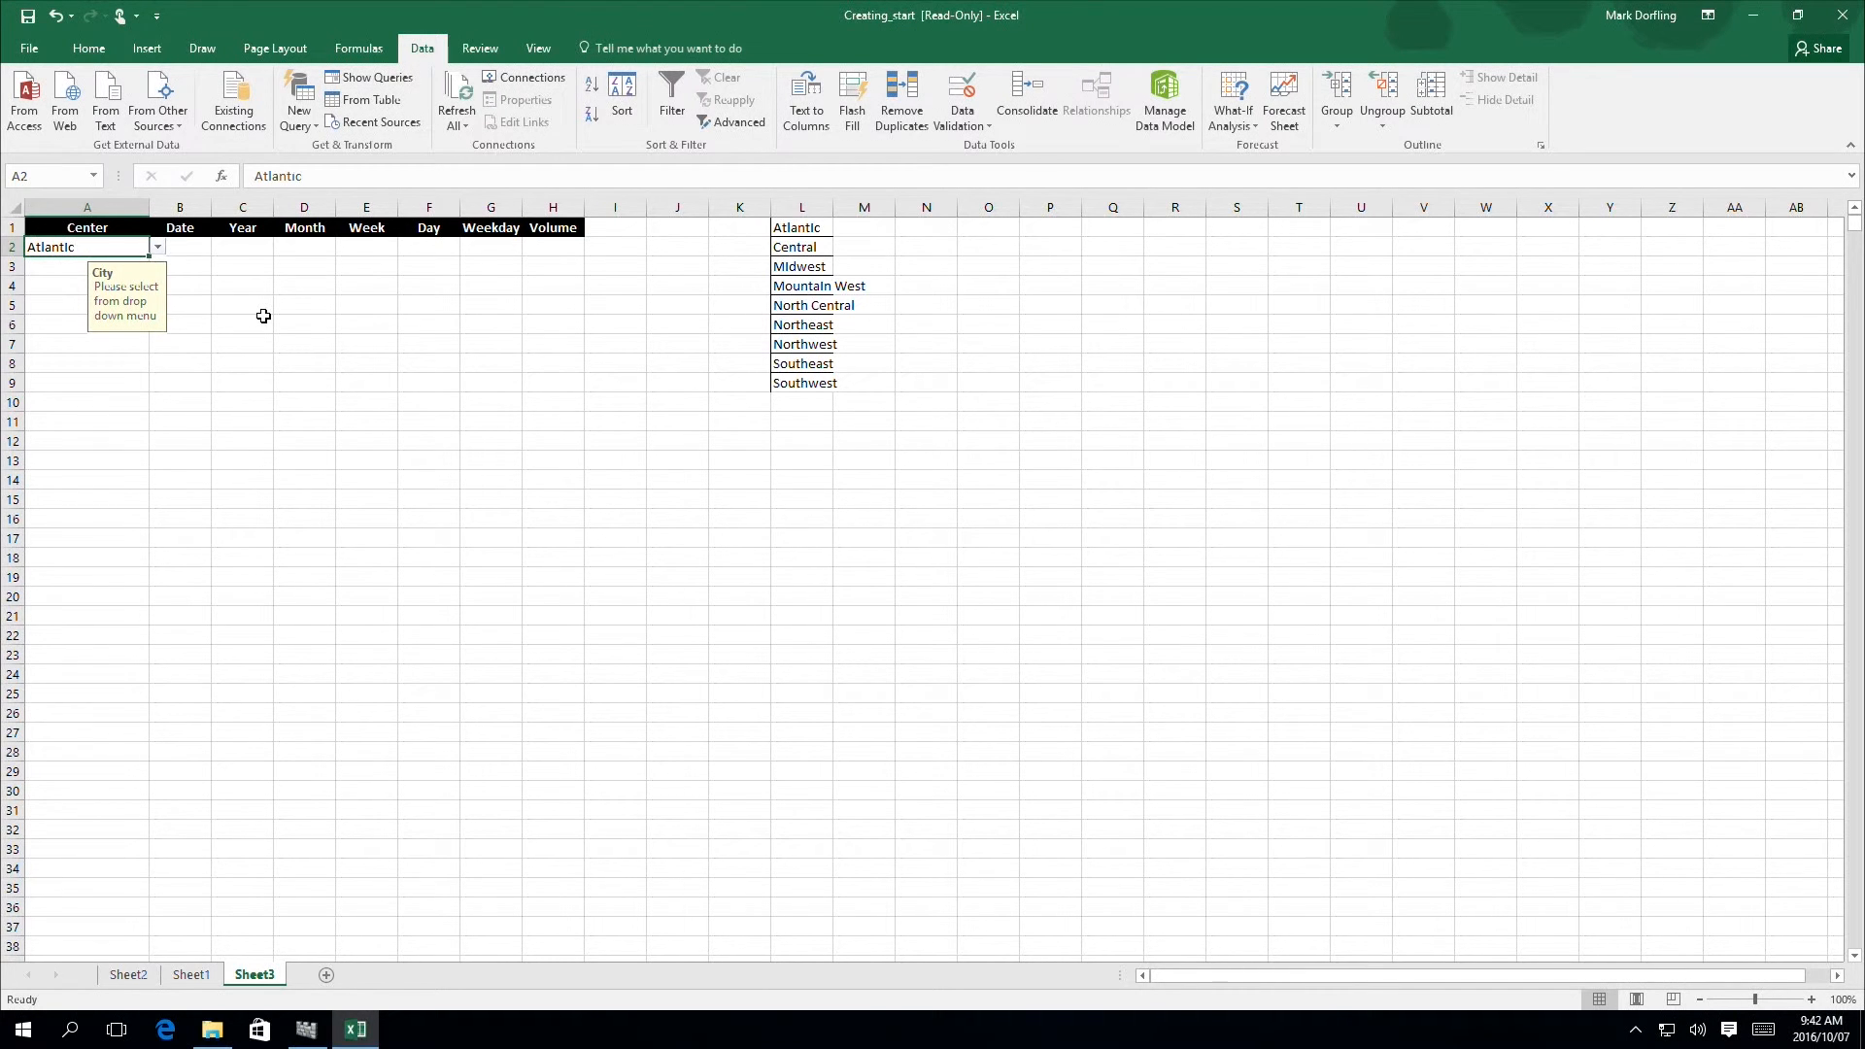